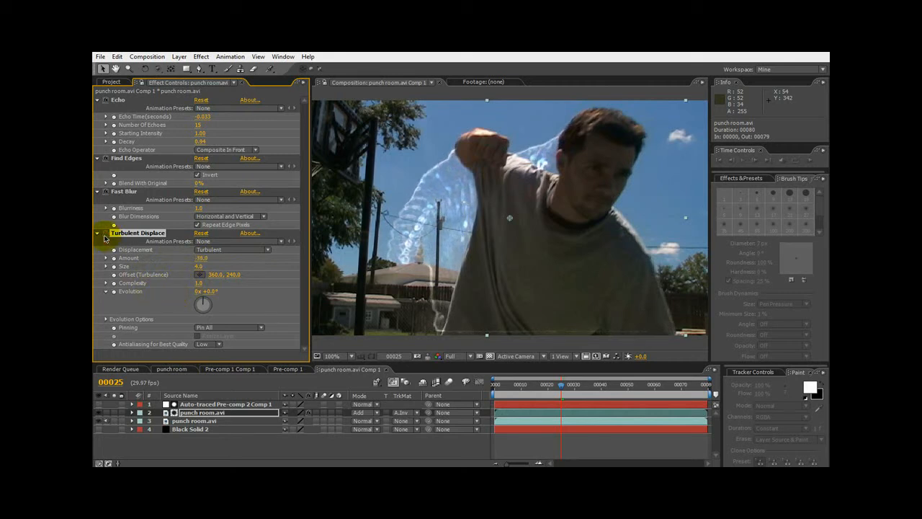
# Set the Turbulent Displace effect's Size to 6.0 and its Amount to -75.0.
pyautogui.click(196, 266)
pyautogui.click(263, 294)
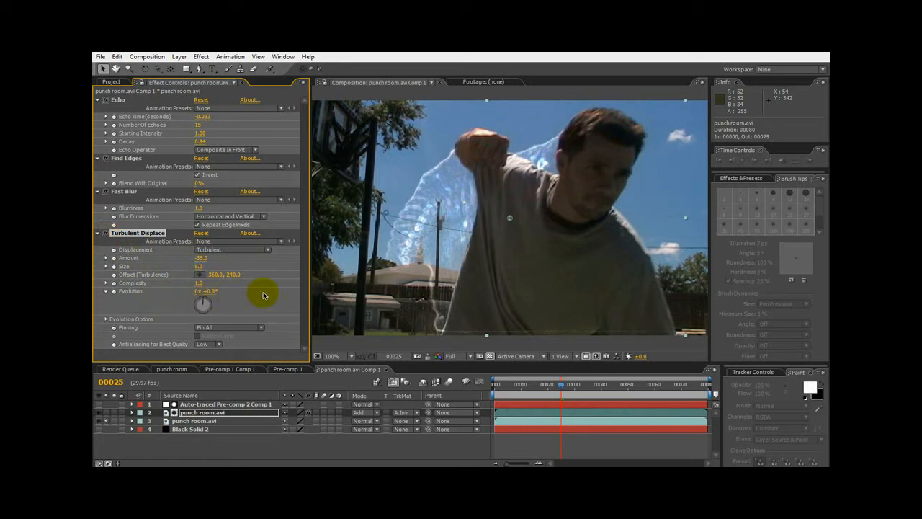
pyautogui.moveTo(206, 257)
pyautogui.mouseDown()
pyautogui.moveTo(254, 256)
pyautogui.moveTo(196, 266)
pyautogui.mouseUp()
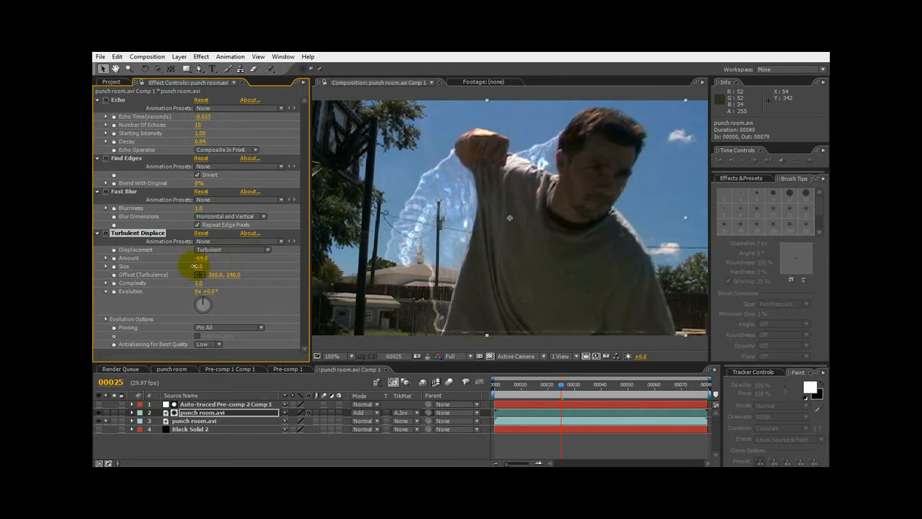
# At frame 23, set the Echo effect's Number Of Echoes to 30 and its Decay to 0.93.
pyautogui.moveTo(561, 386); pyautogui.dragTo(554, 367)
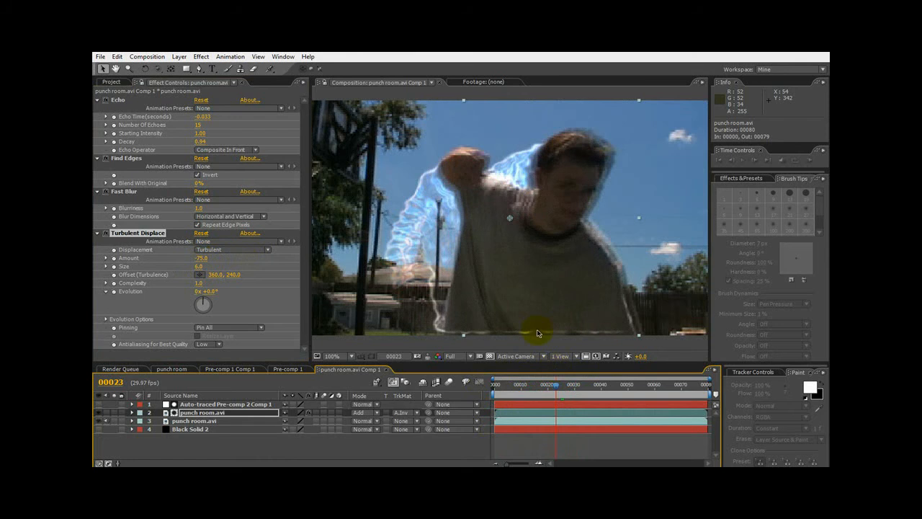
pyautogui.moveTo(199, 125); pyautogui.dragTo(208, 131)
pyautogui.click(201, 127)
pyautogui.write('30')
pyautogui.click(198, 174)
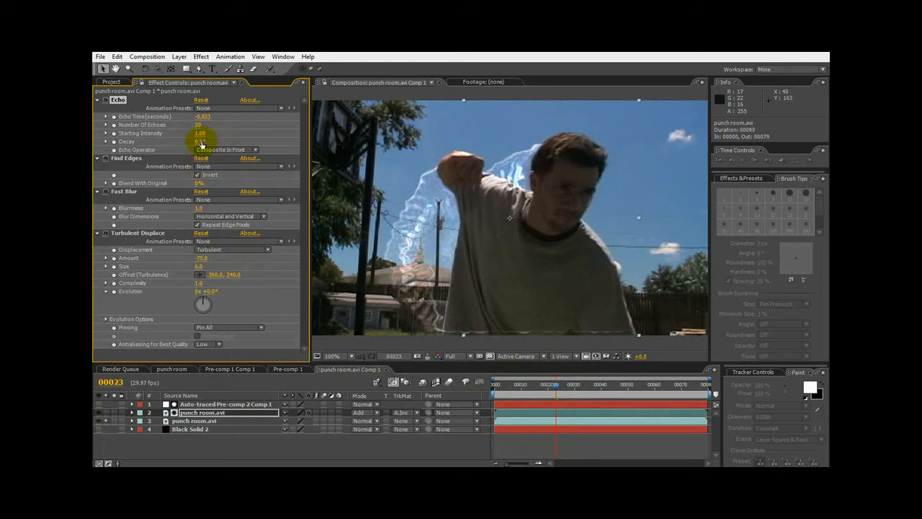
pyautogui.moveTo(201, 141)
pyautogui.mouseDown()
pyautogui.moveTo(185, 144)
pyautogui.moveTo(203, 133)
pyautogui.moveTo(196, 140)
pyautogui.mouseUp()
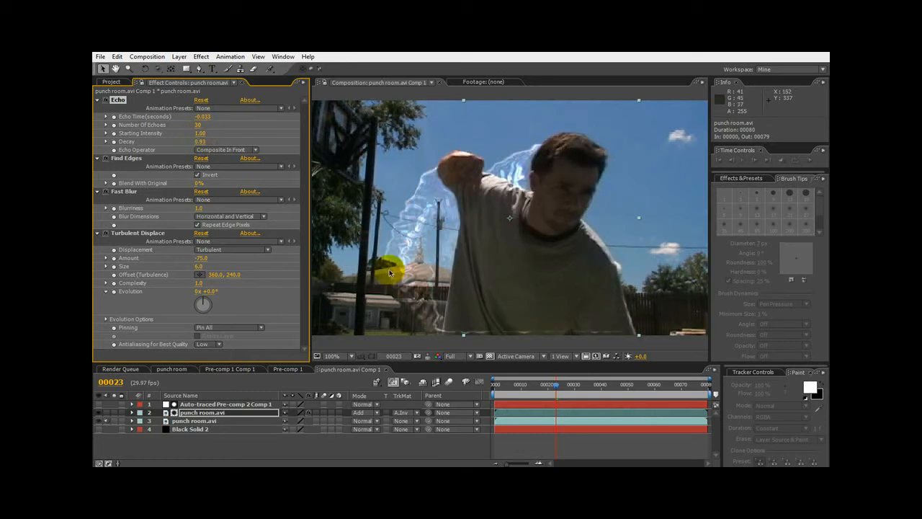
# At frame 21, select Masks 1 through 6 of the upper punch room.avi layer and set their Mask Expansion to -20.0 pixels.
pyautogui.click(538, 390)
pyautogui.moveTo(538, 390)
pyautogui.mouseDown()
pyautogui.moveTo(504, 385)
pyautogui.moveTo(587, 376)
pyautogui.moveTo(546, 381)
pyautogui.mouseUp()
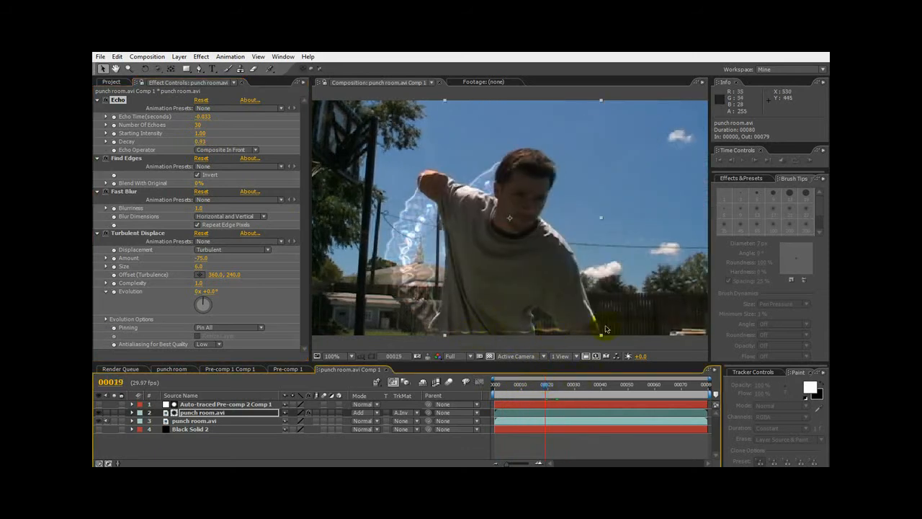
pyautogui.click(550, 388)
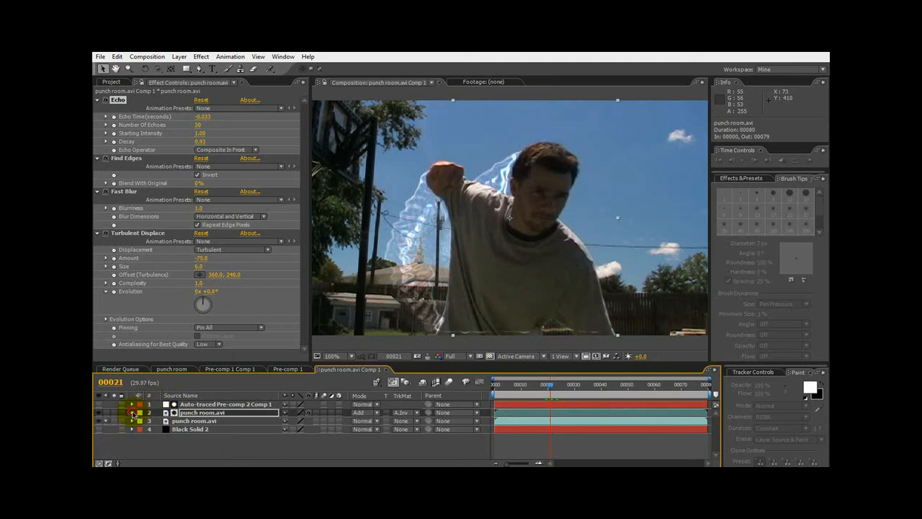
pyautogui.click(131, 413)
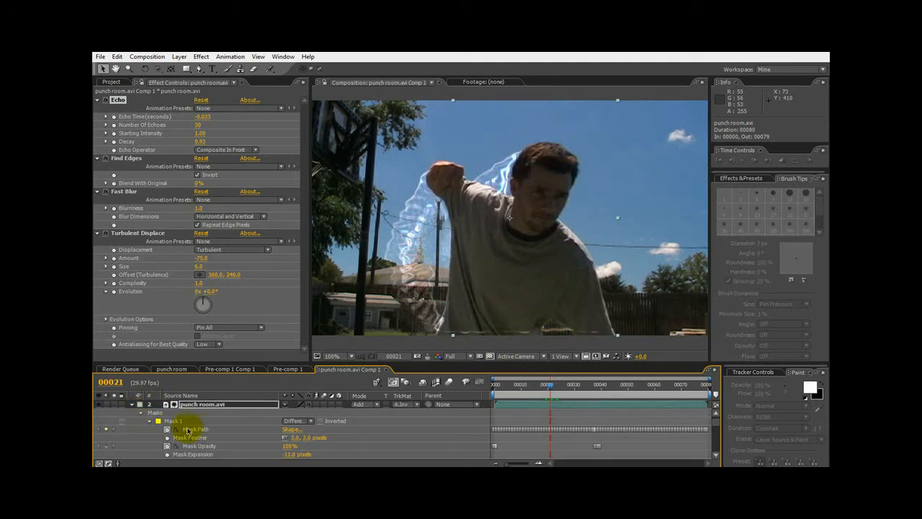
pyautogui.click(174, 421)
pyautogui.moveTo(719, 426)
pyautogui.mouseDown()
pyautogui.moveTo(715, 451)
pyautogui.moveTo(716, 438)
pyautogui.mouseUp()
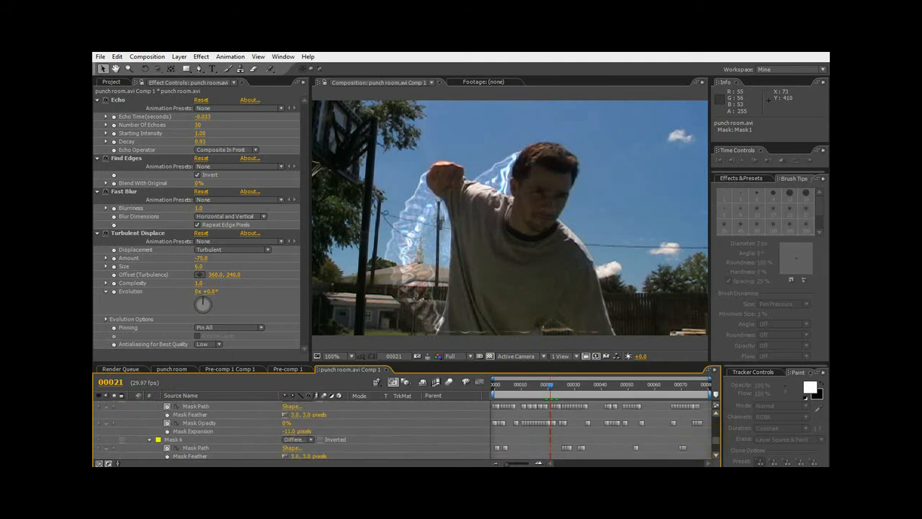
pyautogui.click(177, 438)
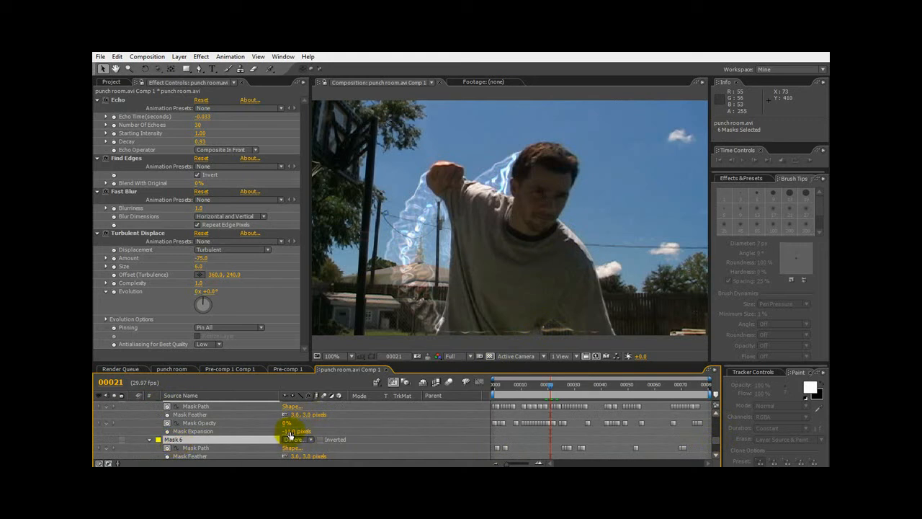
pyautogui.moveTo(289, 431)
pyautogui.mouseDown()
pyautogui.moveTo(299, 427)
pyautogui.moveTo(292, 436)
pyautogui.mouseUp()
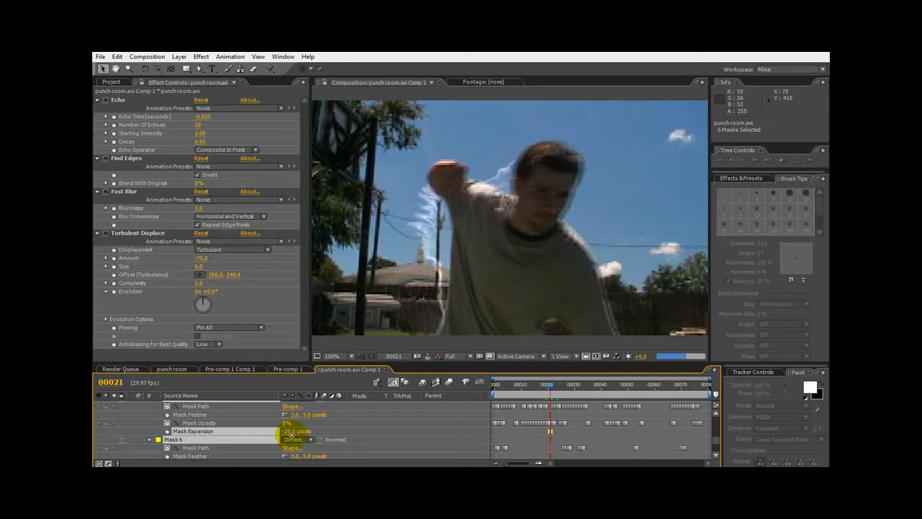
# Reduce the Echo effect's Number Of Echoes to 5.
pyautogui.click(200, 126)
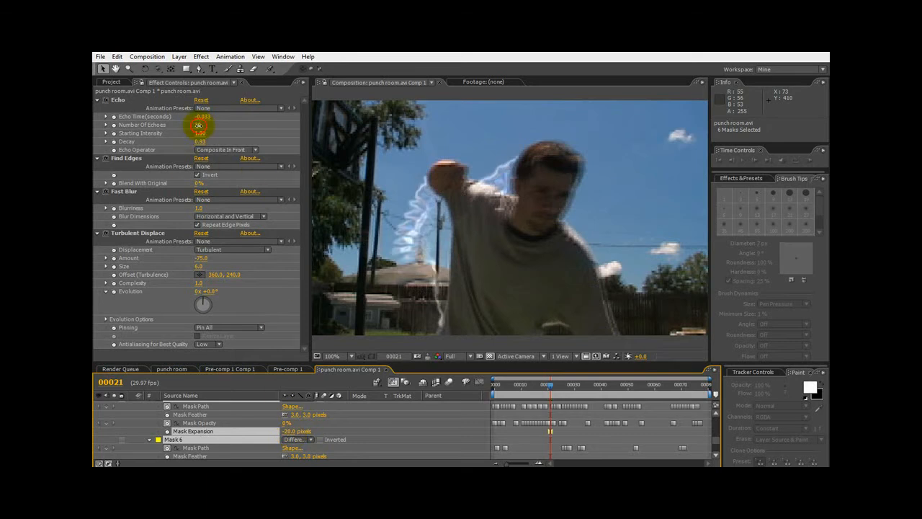
pyautogui.moveTo(196, 126); pyautogui.dragTo(189, 132)
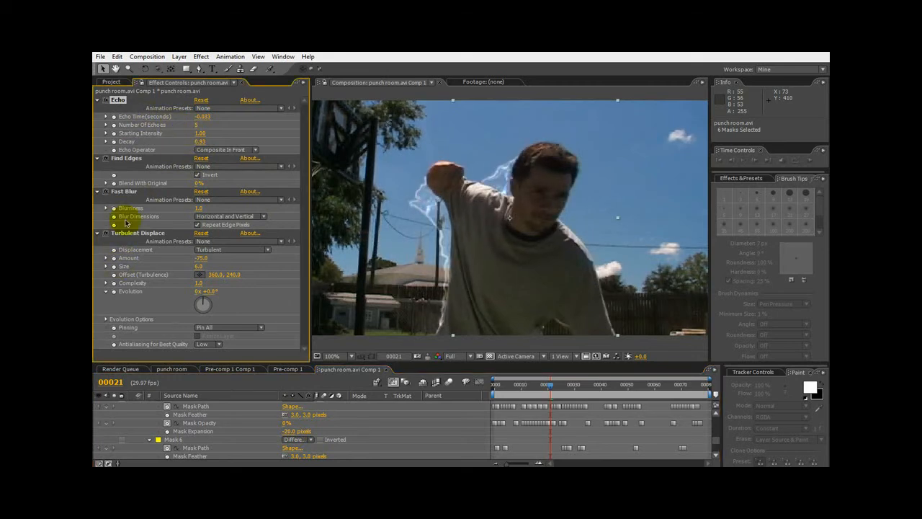
# Disable Turbulent Displace and compare the trail with Find Edges switched off and back on.
pyautogui.click(106, 235)
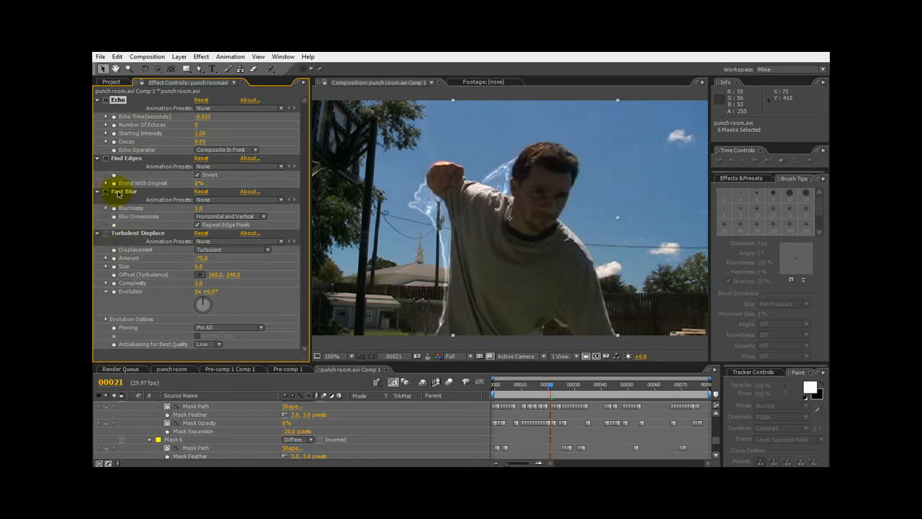
pyautogui.click(106, 158)
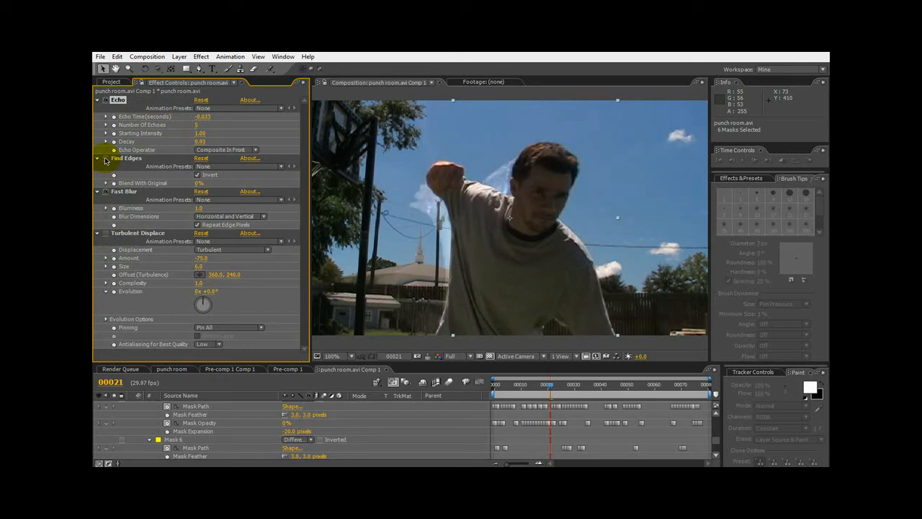
pyautogui.click(106, 158)
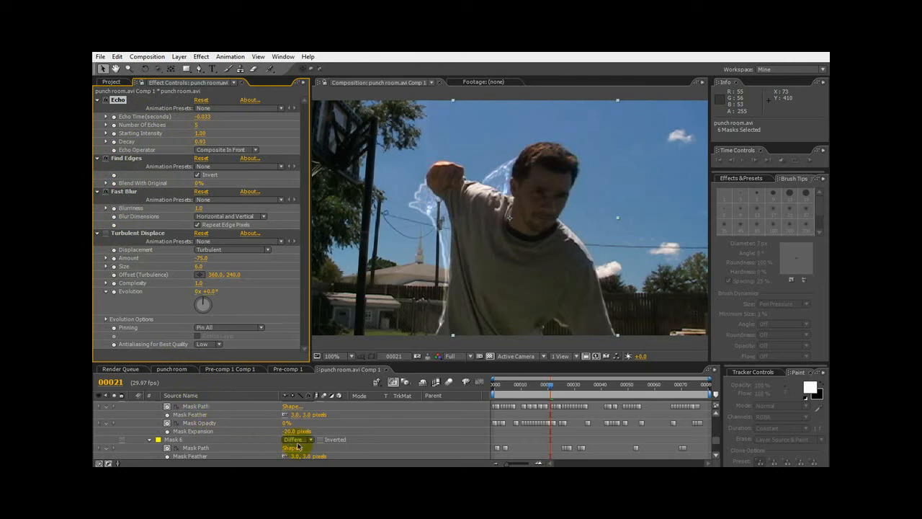
# Reselect Masks 1 through 6 and set their Mask Expansion to 0.0 pixels and Mask Feather to 21.0 pixels.
pyautogui.moveTo(714, 437); pyautogui.dragTo(716, 418)
pyautogui.click(170, 414)
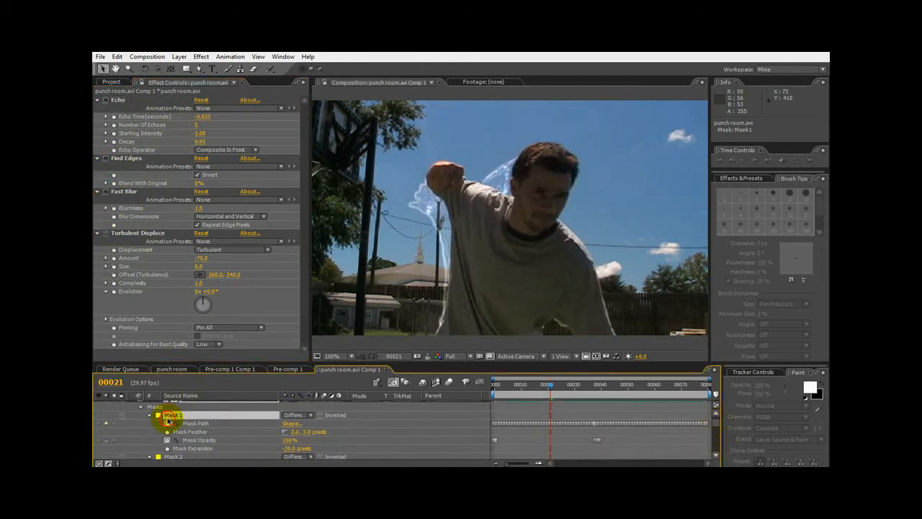
pyautogui.scroll(-8, 718, 433)
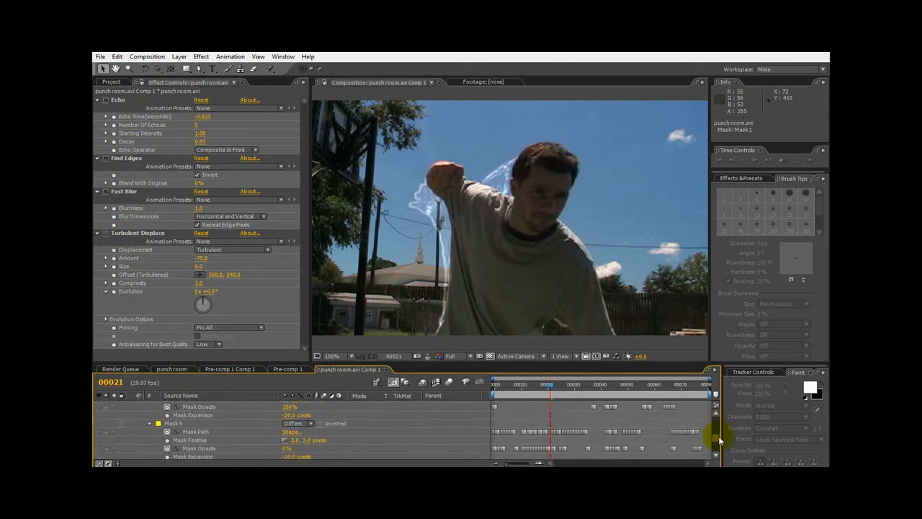
pyautogui.scroll(-1, 719, 438)
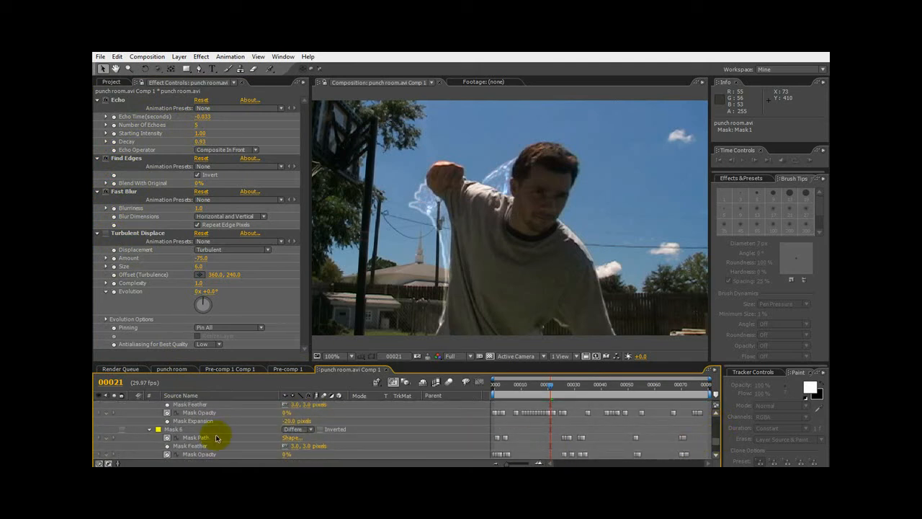
pyautogui.keyDown('shift'); pyautogui.click(183, 432); pyautogui.keyUp('shift')
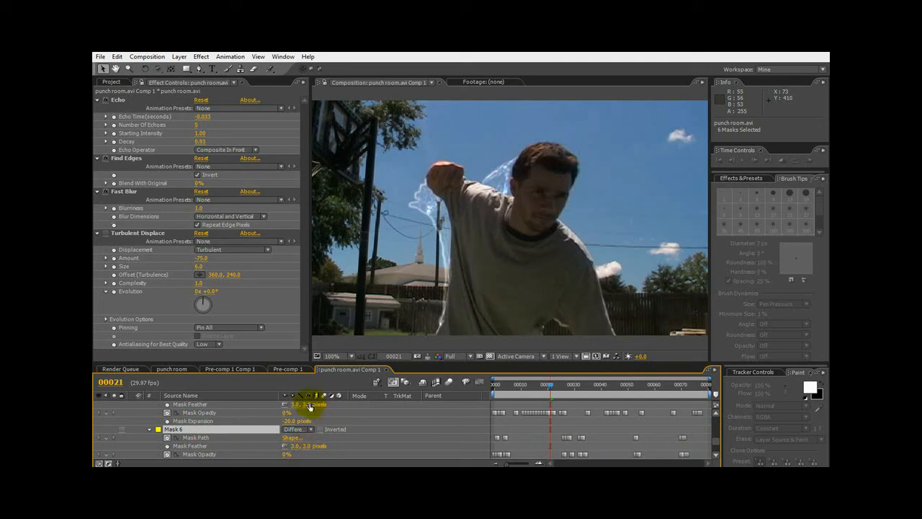
pyautogui.moveTo(308, 404)
pyautogui.mouseDown()
pyautogui.moveTo(320, 403)
pyautogui.moveTo(300, 406)
pyautogui.moveTo(329, 394)
pyautogui.moveTo(315, 407)
pyautogui.mouseUp()
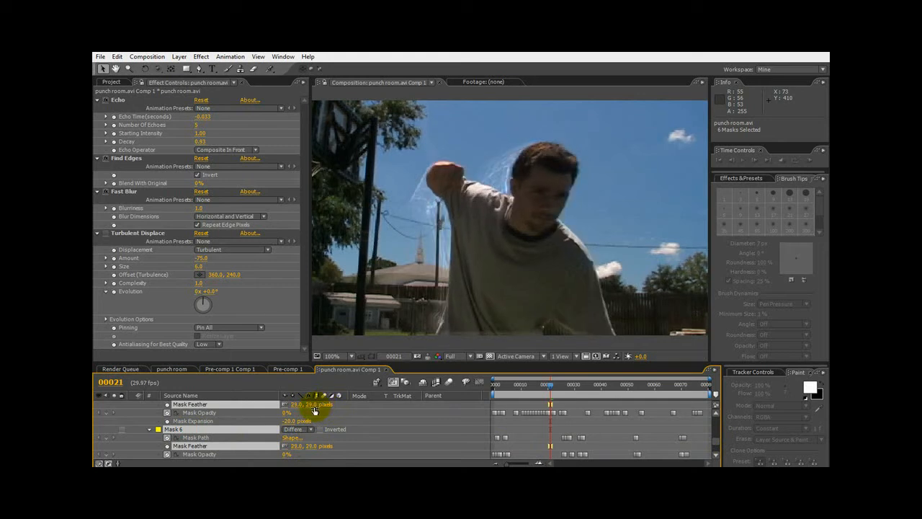
pyautogui.moveTo(312, 406)
pyautogui.mouseDown()
pyautogui.moveTo(297, 412)
pyautogui.moveTo(306, 406)
pyautogui.mouseUp()
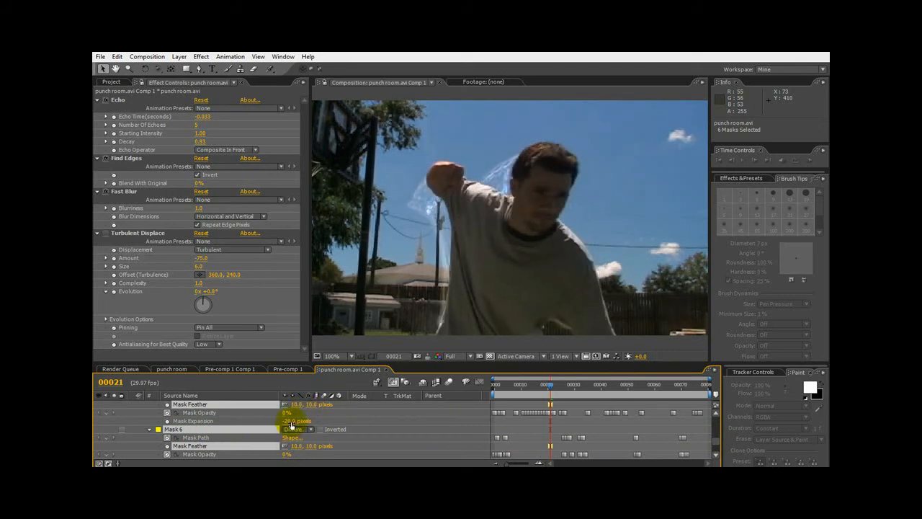
pyautogui.moveTo(291, 421)
pyautogui.mouseDown()
pyautogui.moveTo(309, 407)
pyautogui.moveTo(299, 408)
pyautogui.mouseUp()
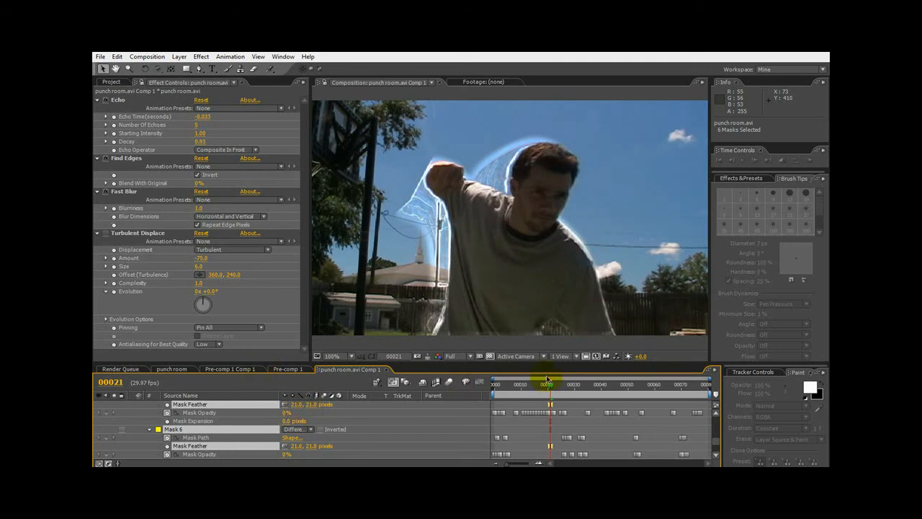
# At frame 7, set the selected masks' Mask Feather to 0.0 pixels and Mask Expansion to -3.0 pixels.
pyautogui.moveTo(550, 388); pyautogui.dragTo(511, 398)
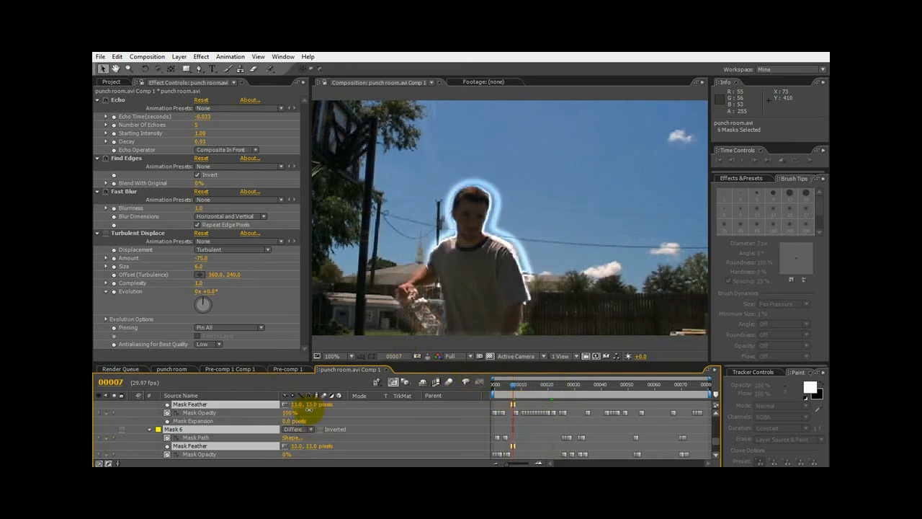
pyautogui.moveTo(309, 405); pyautogui.dragTo(306, 410)
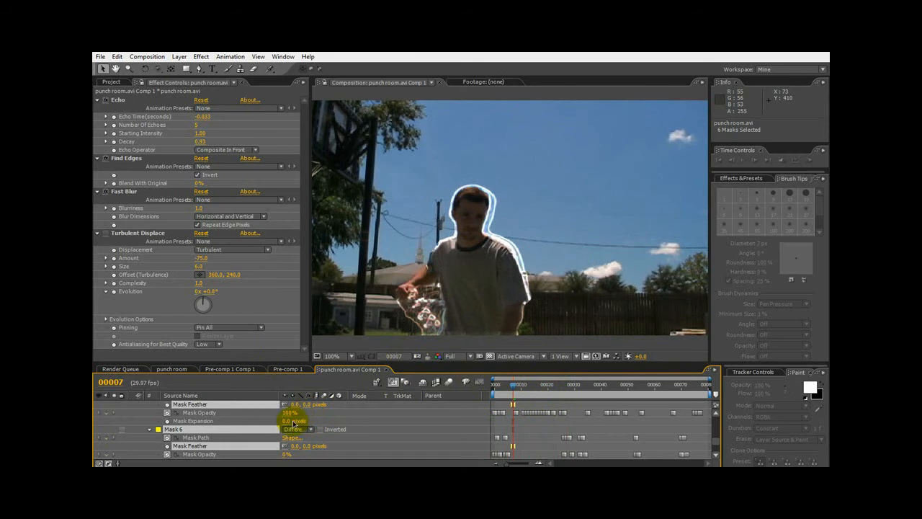
pyautogui.moveTo(285, 421); pyautogui.dragTo(284, 421)
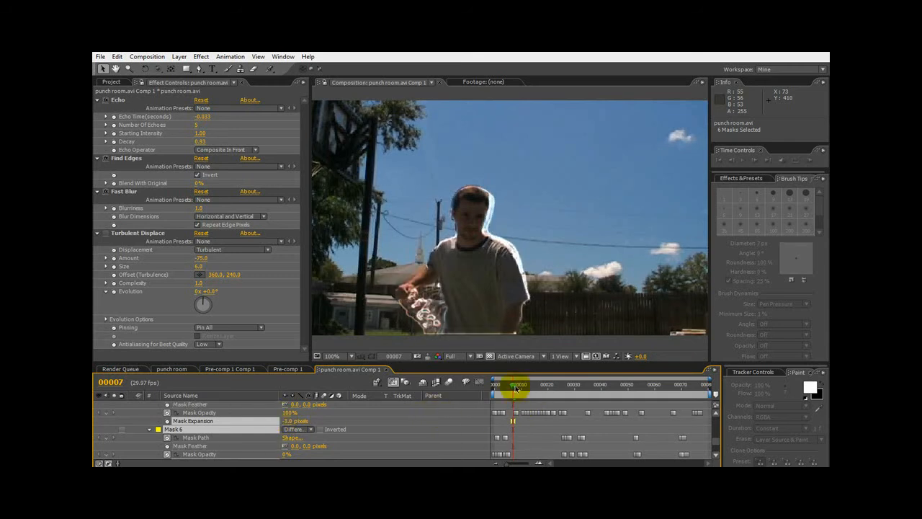
# At frame 24, set the Echo effect's Number Of Echoes to 30 and re-enable Turbulent Displace.
pyautogui.moveTo(520, 389); pyautogui.dragTo(560, 391)
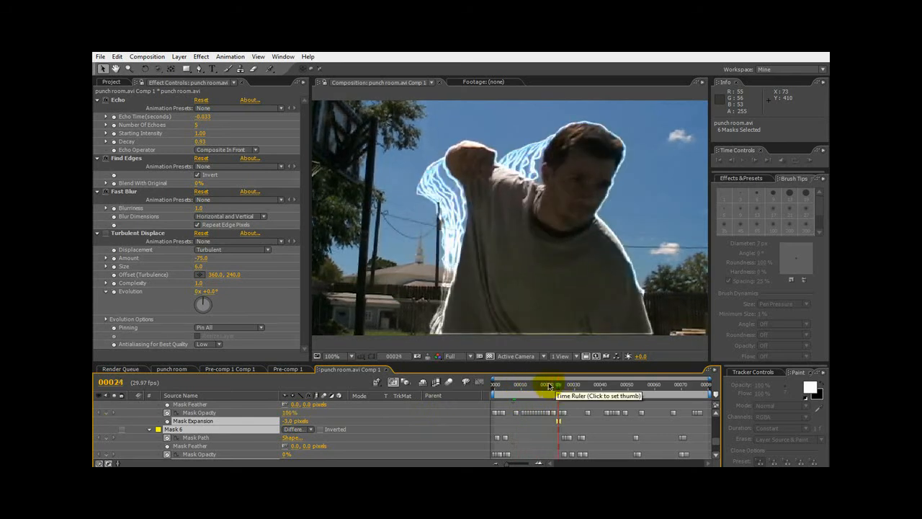
pyautogui.click(196, 126)
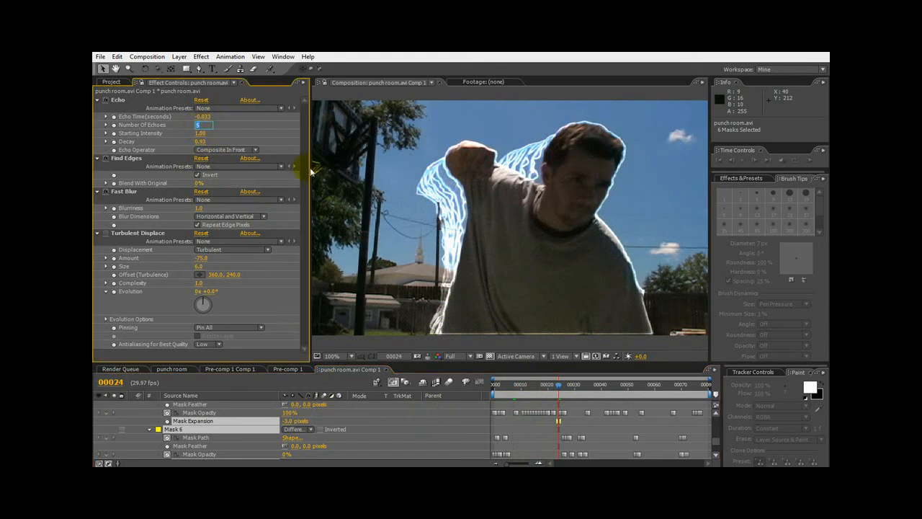
pyautogui.write('30')
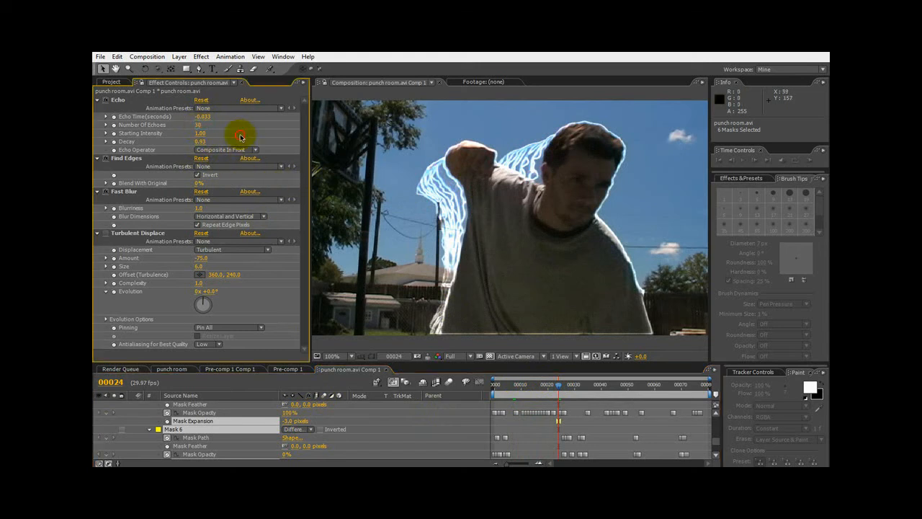
pyautogui.press('Return')
pyautogui.click(107, 235)
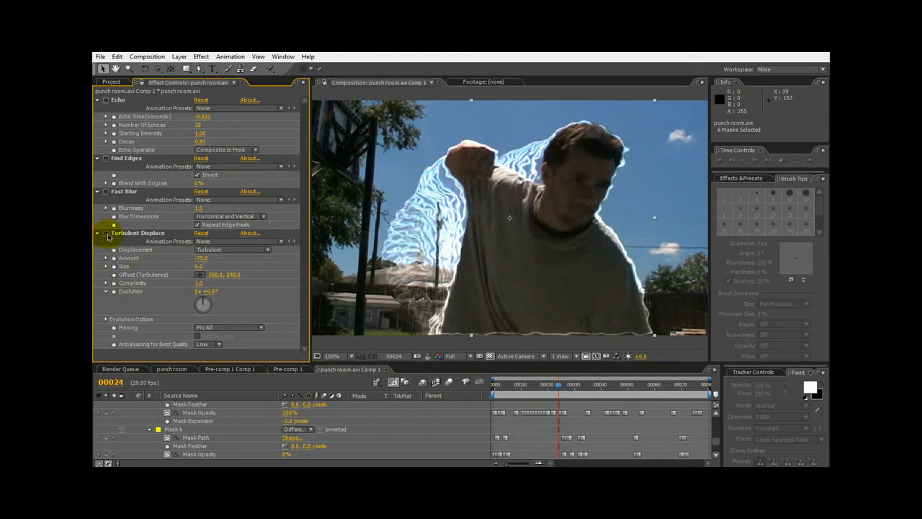
# Collapse the mask properties of the upper punch room.avi layer in the timeline.
pyautogui.moveTo(556, 389)
pyautogui.mouseDown()
pyautogui.moveTo(540, 392)
pyautogui.moveTo(557, 393)
pyautogui.mouseUp()
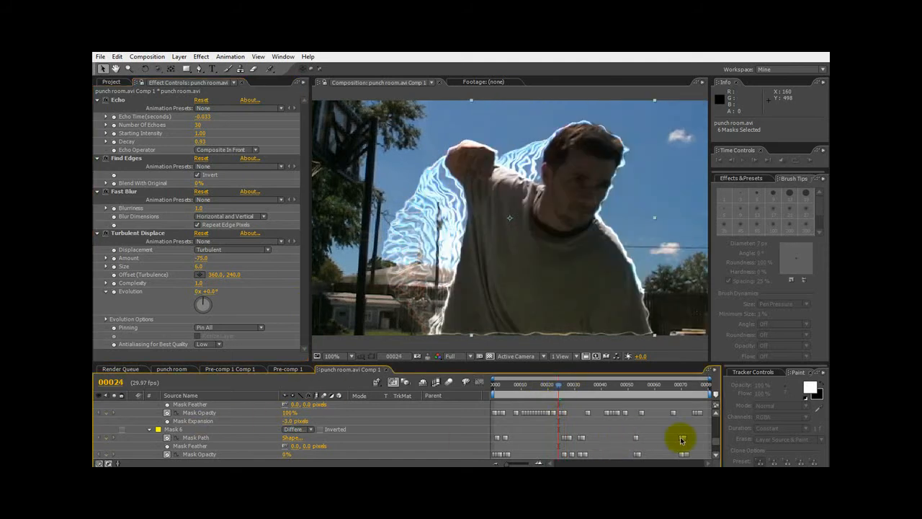
pyautogui.moveTo(716, 437); pyautogui.dragTo(717, 411)
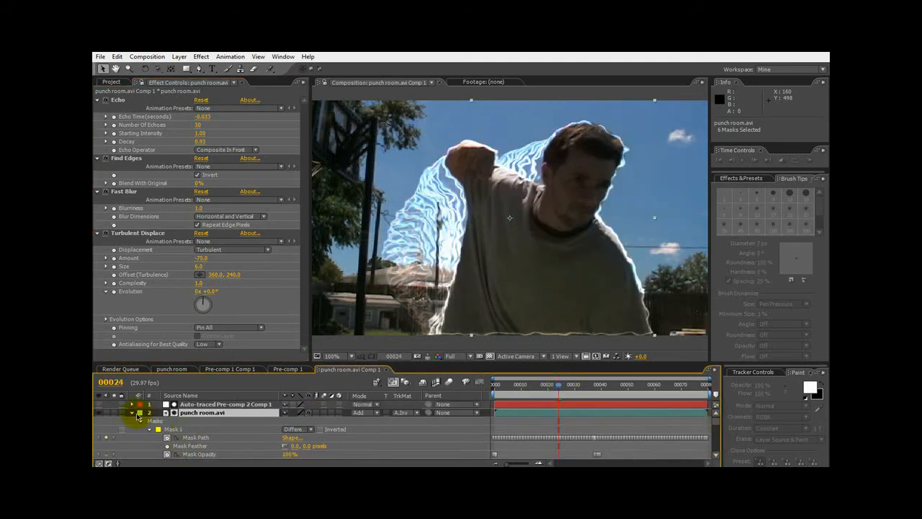
pyautogui.click(132, 413)
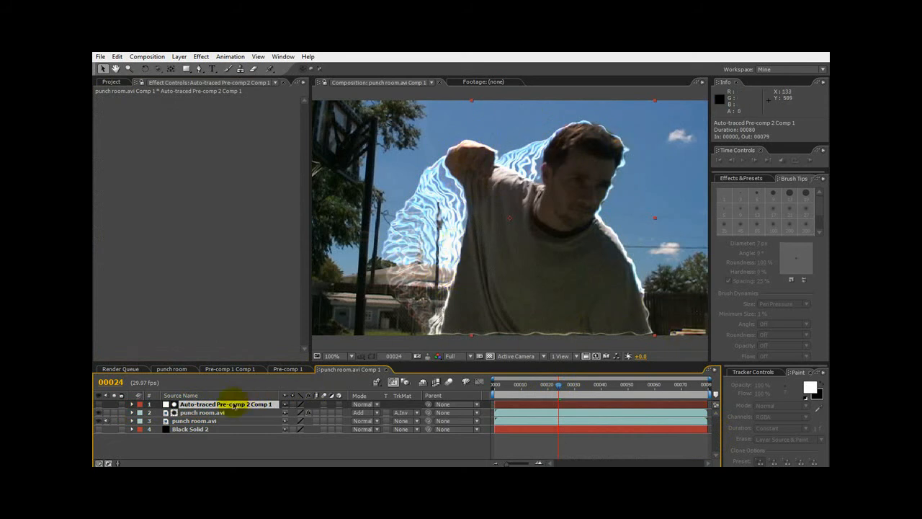
# Add Simple Choker and Fast Blur effects to the Auto-traced Pre-comp 2 Comp 1 layer.
pyautogui.rightClick(180, 212)
pyautogui.moveTo(196, 247)
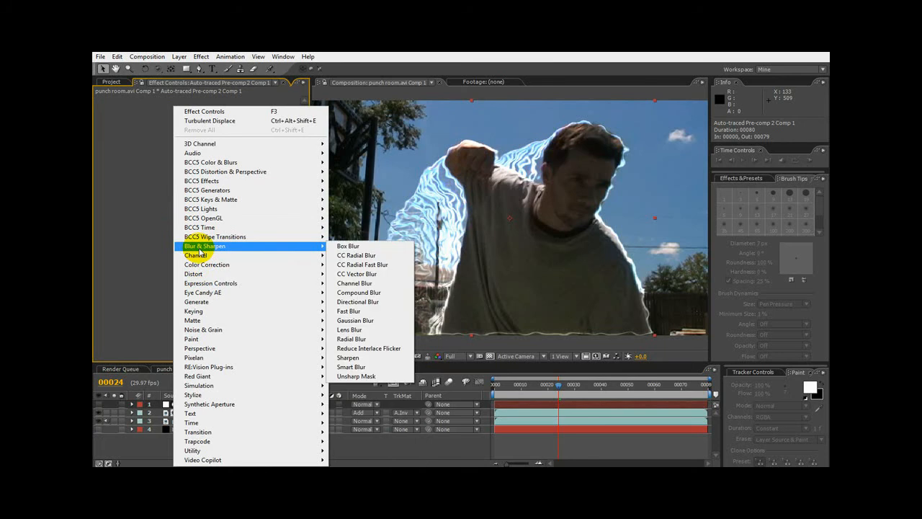
pyautogui.moveTo(211, 322)
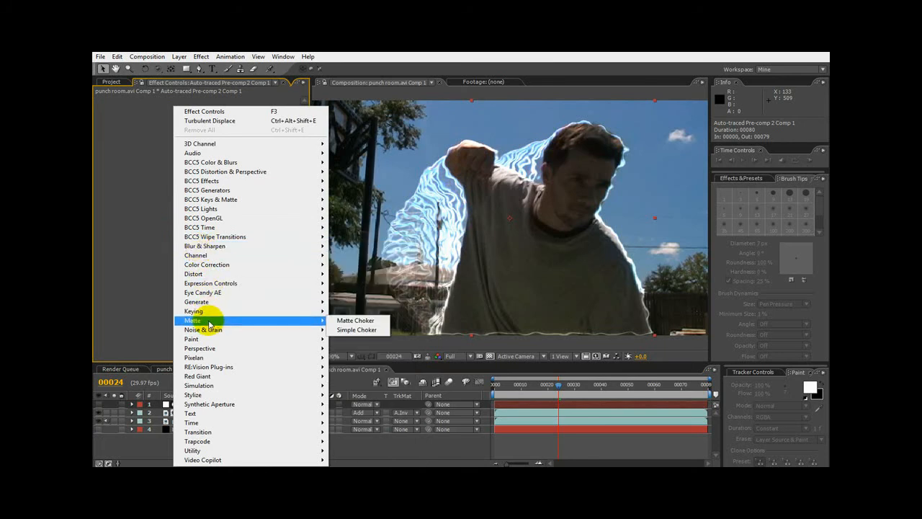
pyautogui.click(356, 330)
pyautogui.rightClick(166, 165)
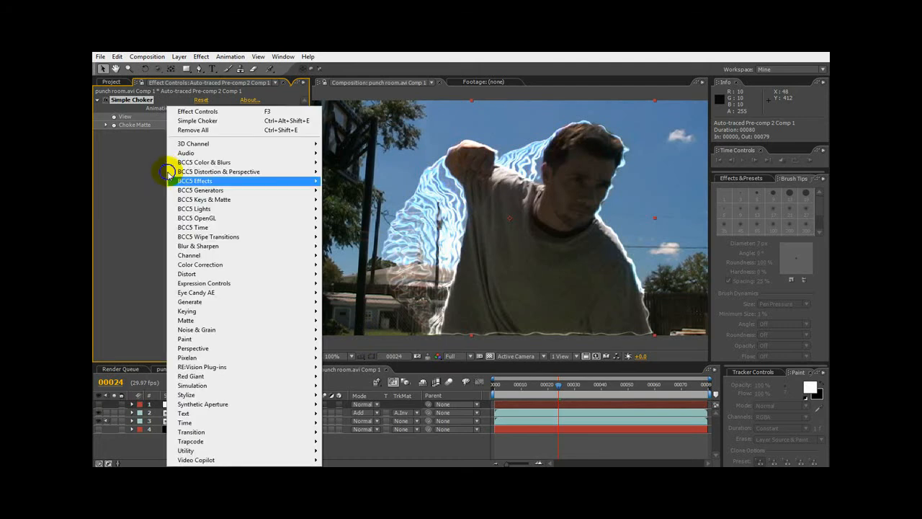
pyautogui.moveTo(206, 248)
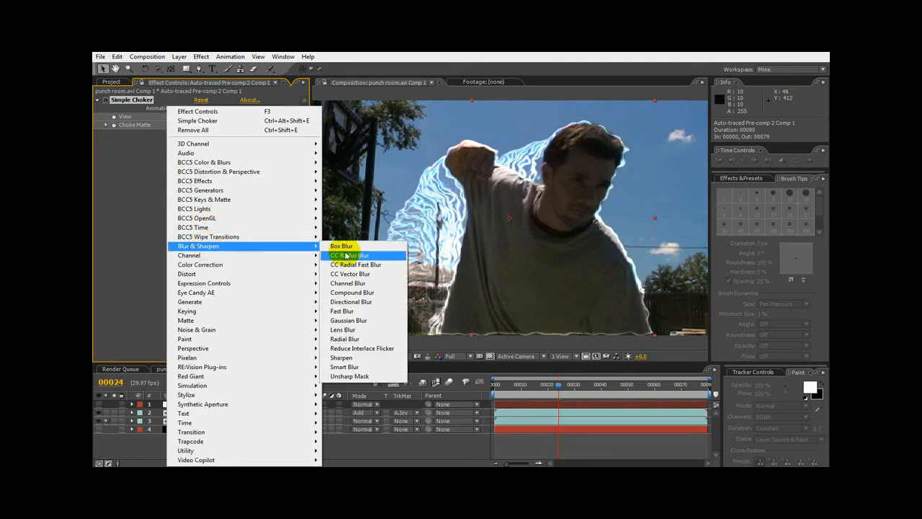
pyautogui.click(344, 311)
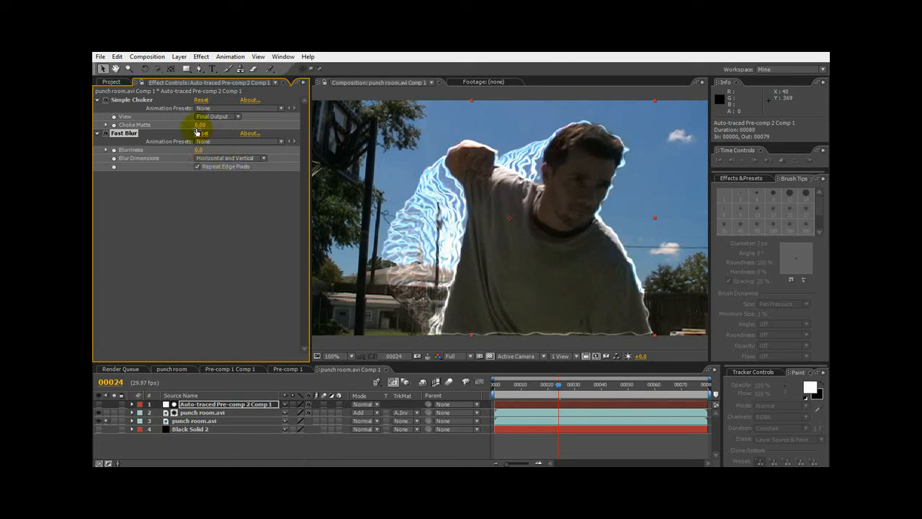
# Set Simple Choker's Choke Matte to 21.30 and Fast Blur's Blurriness to 22.0, and check the matte edge at frame 25.
pyautogui.moveTo(199, 124); pyautogui.dragTo(311, 148)
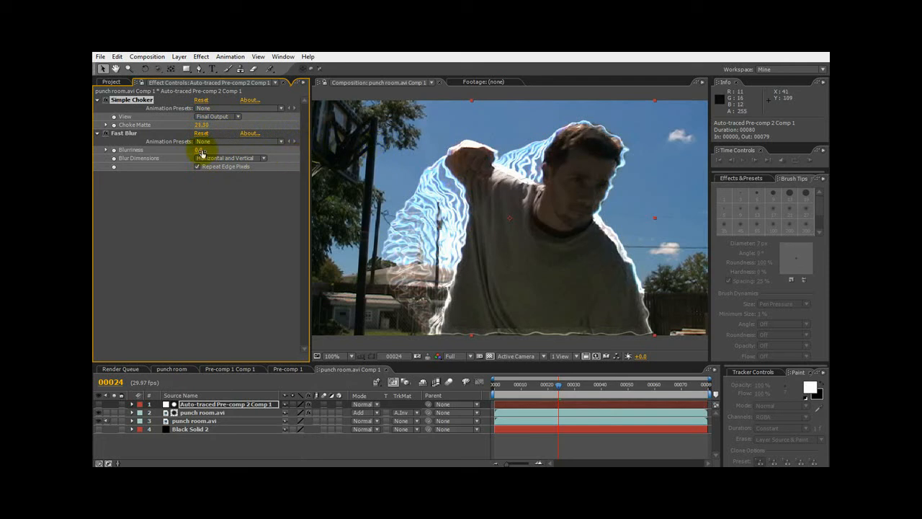
pyautogui.moveTo(199, 149)
pyautogui.mouseDown()
pyautogui.moveTo(204, 159)
pyautogui.moveTo(190, 161)
pyautogui.moveTo(225, 158)
pyautogui.moveTo(185, 165)
pyautogui.moveTo(194, 167)
pyautogui.mouseUp()
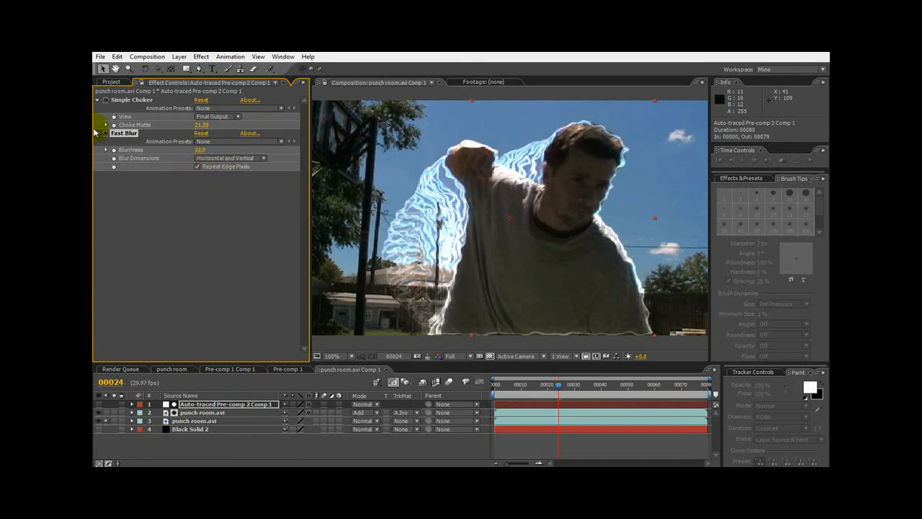
pyautogui.click(310, 408)
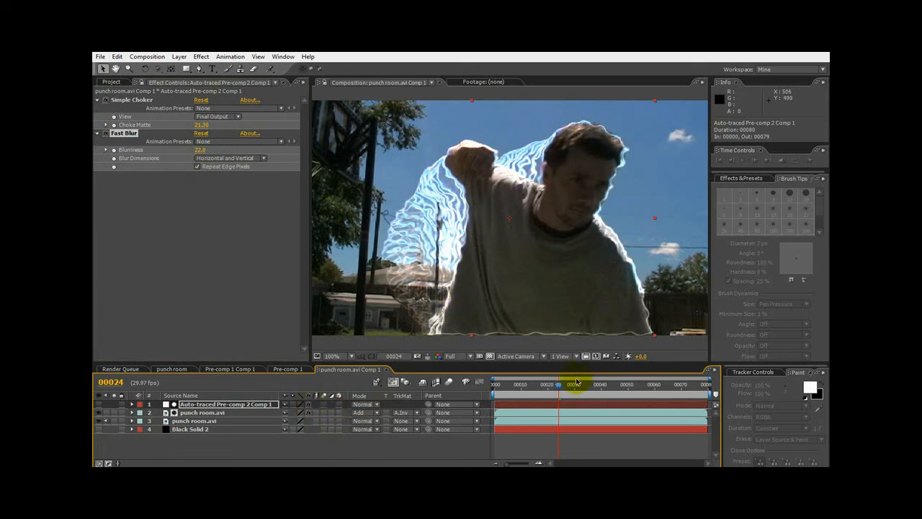
pyautogui.moveTo(558, 384); pyautogui.dragTo(555, 358)
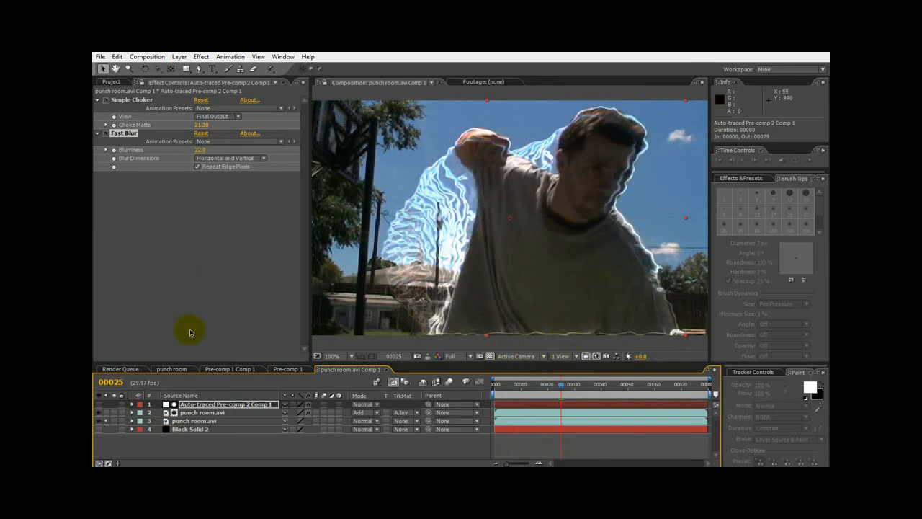
# Add a Glow effect to the upper punch room.avi layer.
pyautogui.click(197, 414)
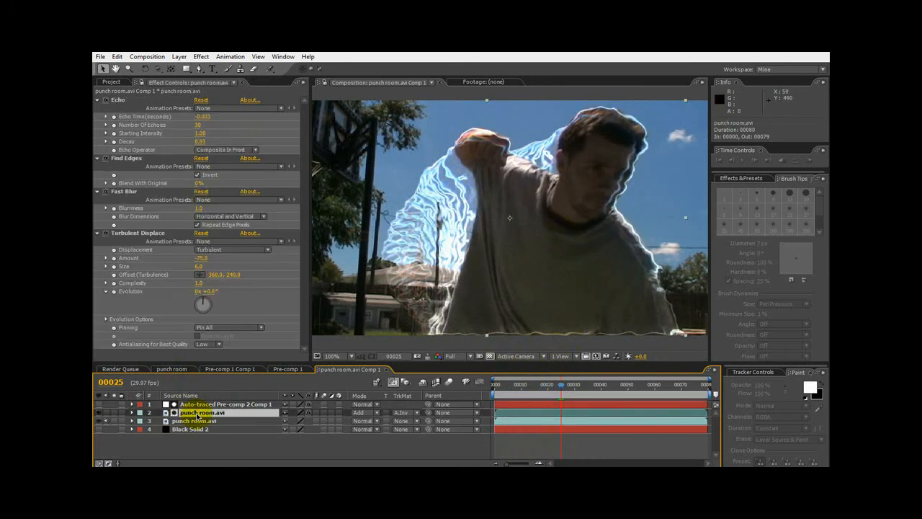
pyautogui.rightClick(193, 415)
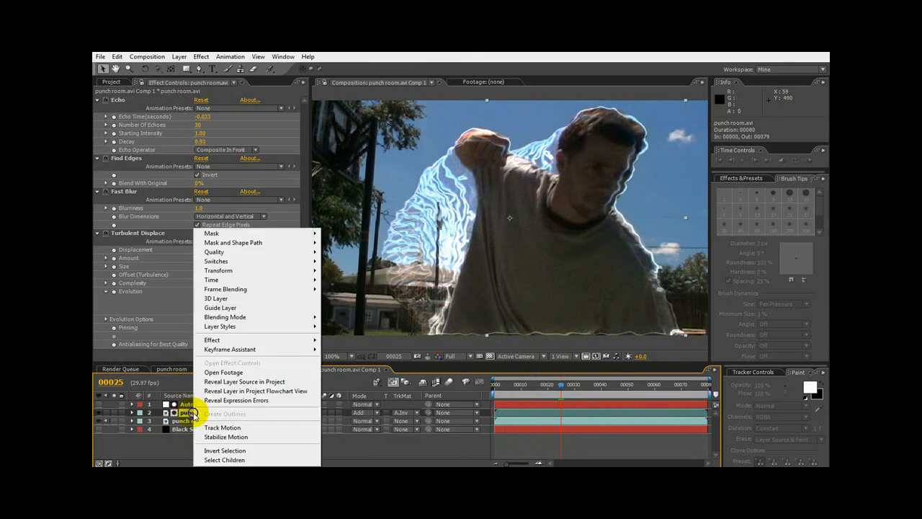
pyautogui.moveTo(220, 342)
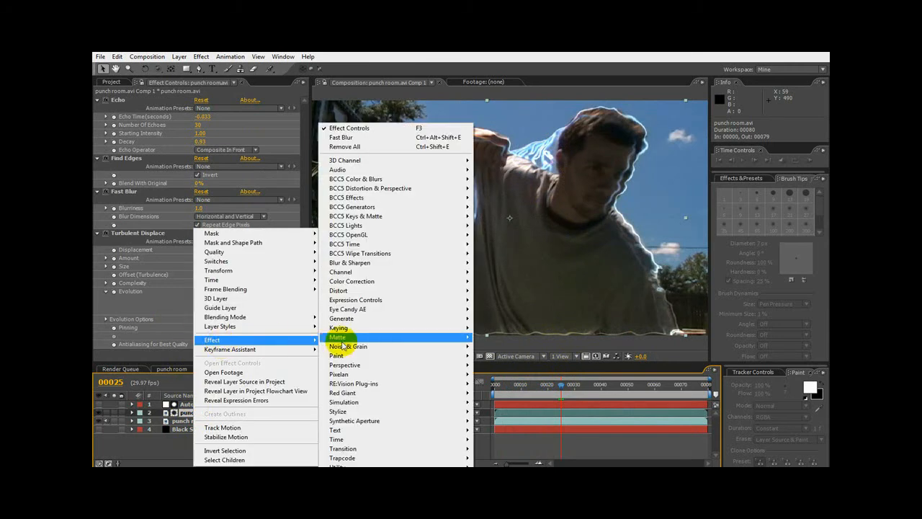
pyautogui.moveTo(360, 411)
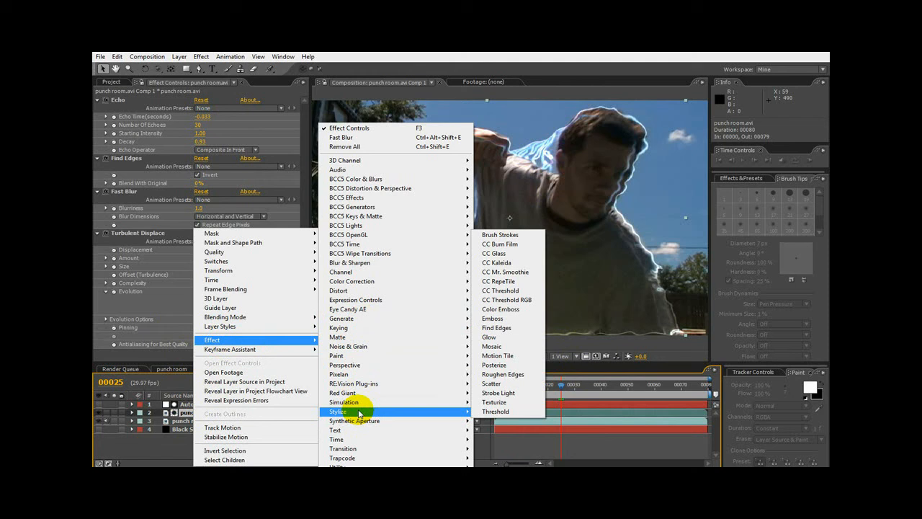
pyautogui.click(507, 336)
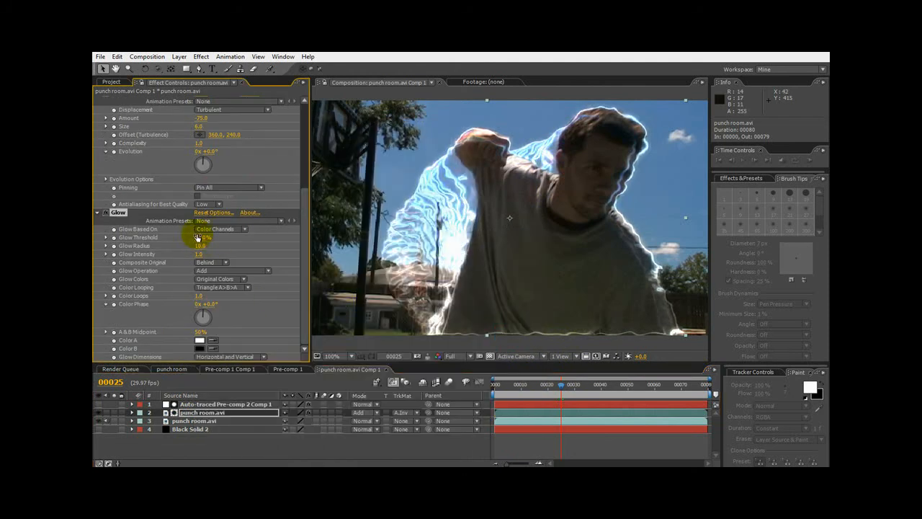
# Set Glow Threshold to 60.4%, Glow Radius to 13.0 and Glow Intensity to 0.2, checking the look at frames 9 and 19.
pyautogui.moveTo(202, 237)
pyautogui.mouseDown()
pyautogui.moveTo(94, 234)
pyautogui.moveTo(206, 237)
pyautogui.moveTo(181, 243)
pyautogui.moveTo(200, 243)
pyautogui.moveTo(183, 251)
pyautogui.moveTo(202, 262)
pyautogui.moveTo(221, 257)
pyautogui.moveTo(132, 263)
pyautogui.moveTo(210, 269)
pyautogui.mouseUp()
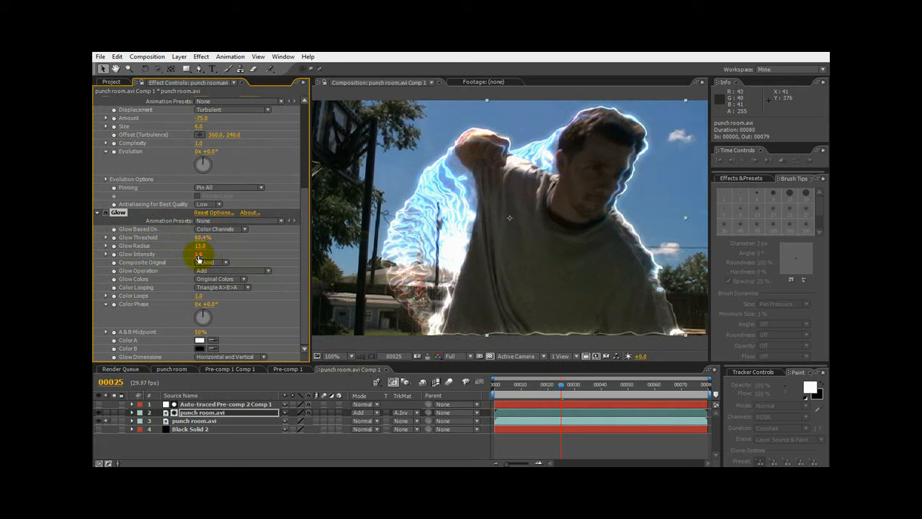
pyautogui.moveTo(198, 258); pyautogui.dragTo(136, 263)
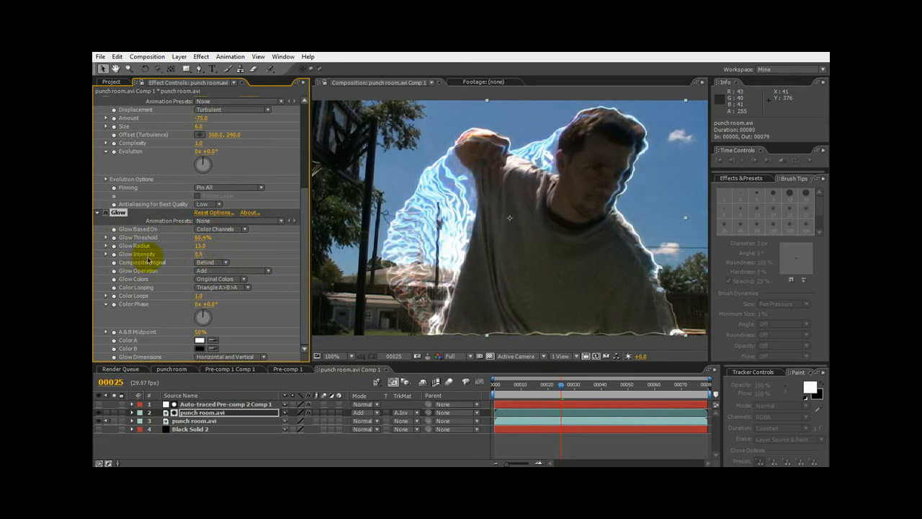
pyautogui.moveTo(561, 386); pyautogui.dragTo(519, 389)
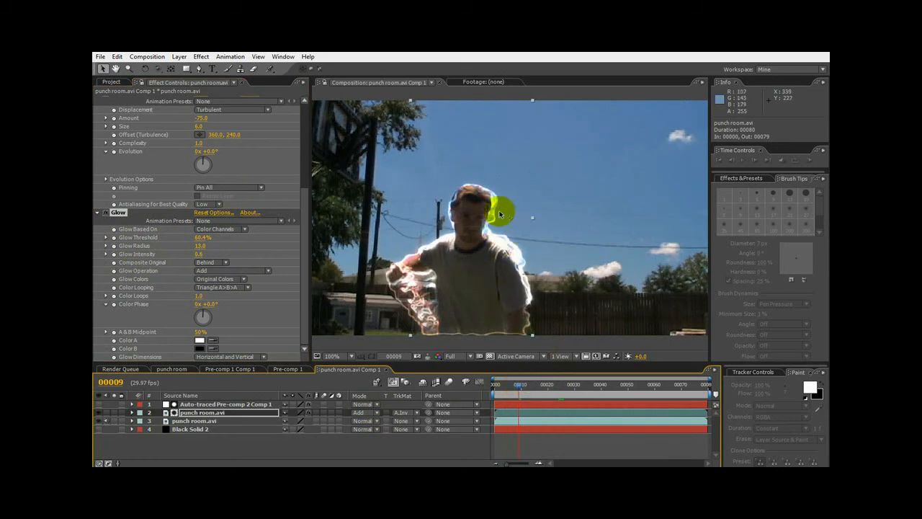
pyautogui.moveTo(523, 382); pyautogui.dragTo(547, 395)
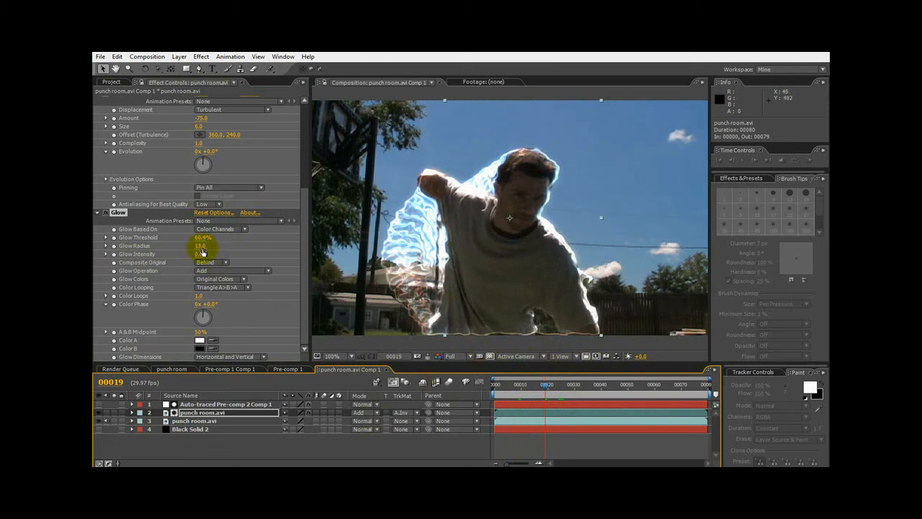
pyautogui.moveTo(190, 255)
pyautogui.mouseDown()
pyautogui.moveTo(175, 262)
pyautogui.moveTo(183, 261)
pyautogui.mouseUp()
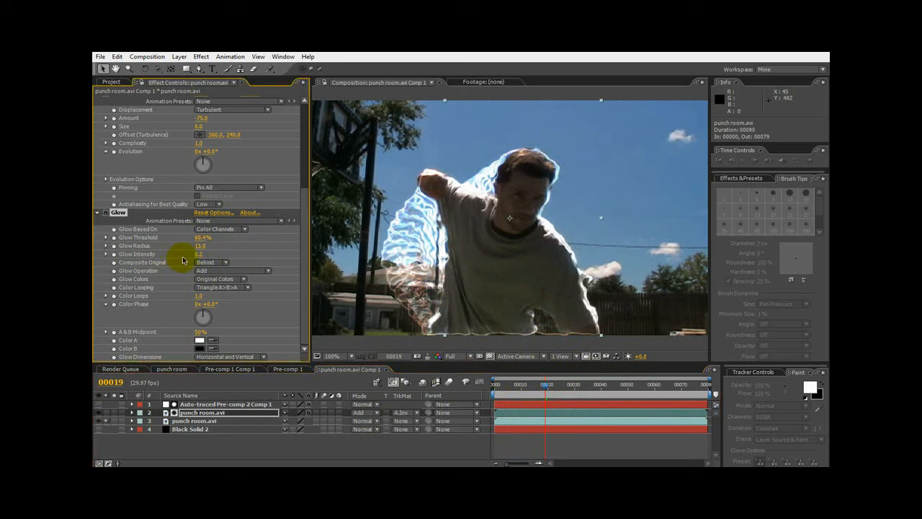
pyautogui.click(127, 213)
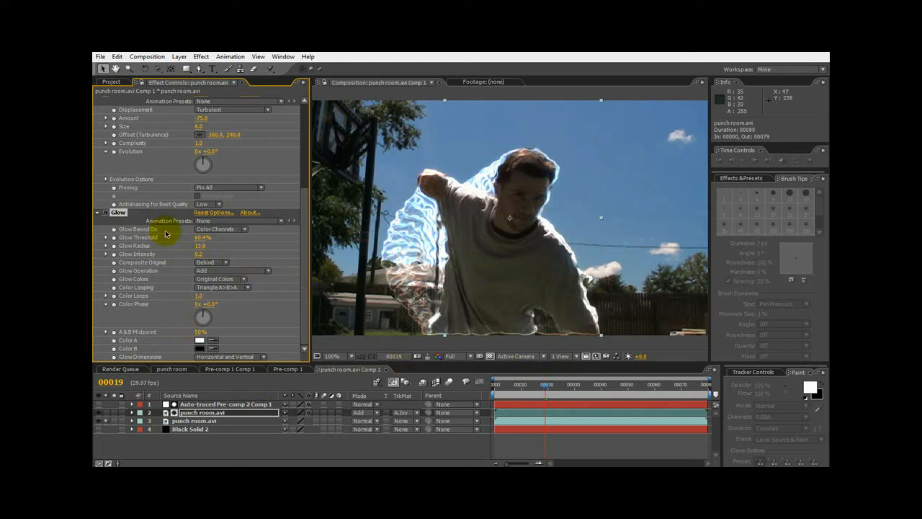
# Add a Directional Blur to the upper punch room.avi layer with Direction 30° and Blur Length 9.4.
pyautogui.rightClick(196, 414)
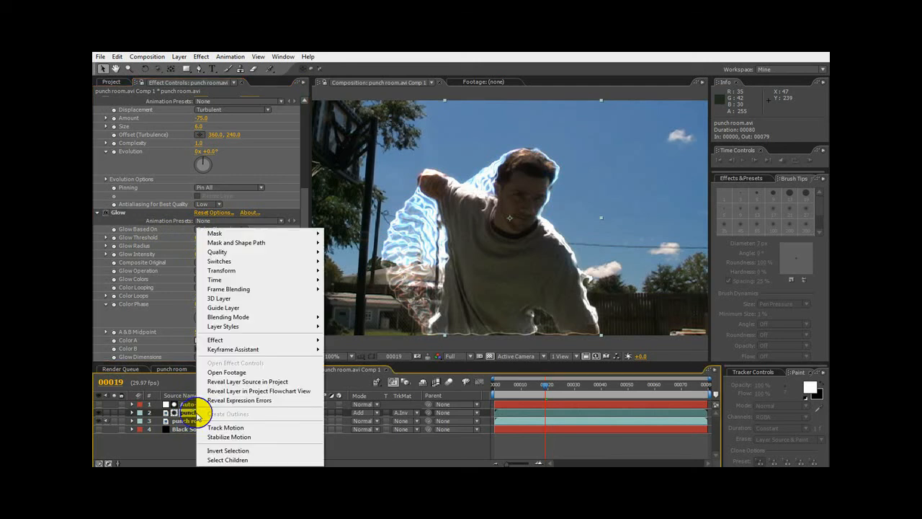
pyautogui.moveTo(218, 347)
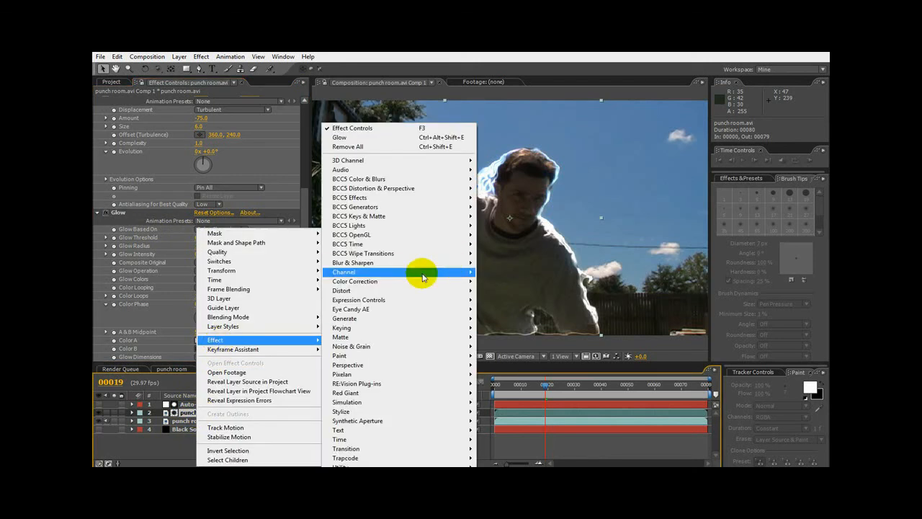
pyautogui.moveTo(382, 261)
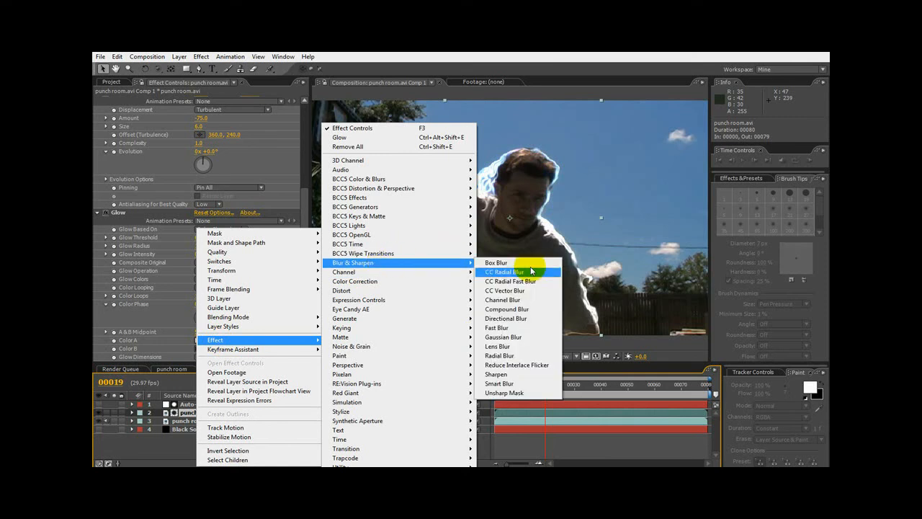
pyautogui.click(506, 317)
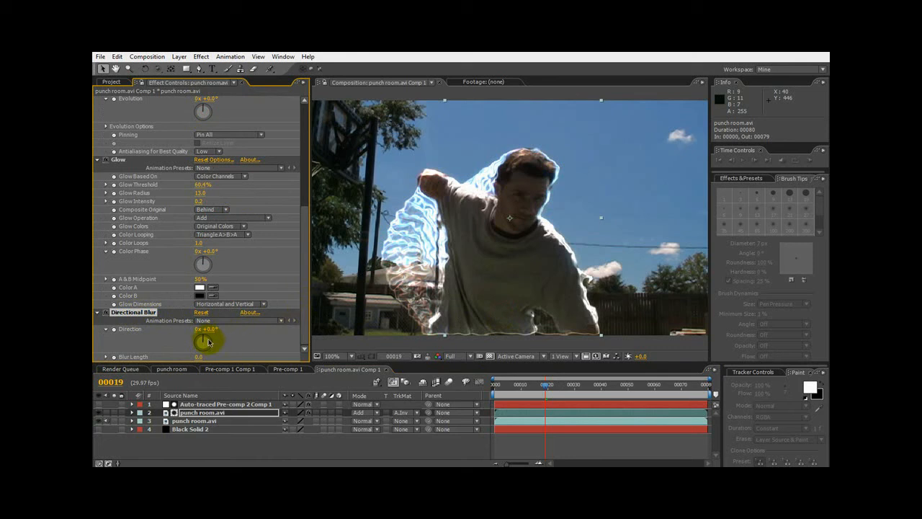
pyautogui.moveTo(198, 358)
pyautogui.mouseDown()
pyautogui.moveTo(231, 358)
pyautogui.moveTo(195, 343)
pyautogui.moveTo(247, 330)
pyautogui.moveTo(181, 329)
pyautogui.moveTo(274, 331)
pyautogui.moveTo(190, 329)
pyautogui.moveTo(214, 330)
pyautogui.moveTo(201, 329)
pyautogui.moveTo(235, 355)
pyautogui.moveTo(148, 351)
pyautogui.moveTo(190, 350)
pyautogui.moveTo(231, 329)
pyautogui.moveTo(241, 335)
pyautogui.moveTo(178, 334)
pyautogui.moveTo(225, 334)
pyautogui.moveTo(191, 331)
pyautogui.moveTo(246, 337)
pyautogui.mouseUp()
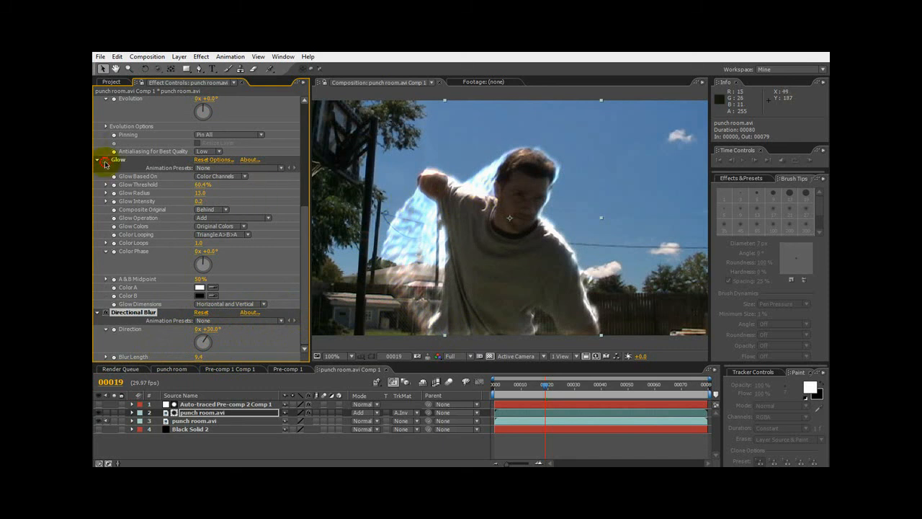
# With Glow turned off, set Directional Blur's Blur Length to 14.7 and Direction to 28° at frame 30.
pyautogui.moveTo(302, 223); pyautogui.dragTo(312, 154)
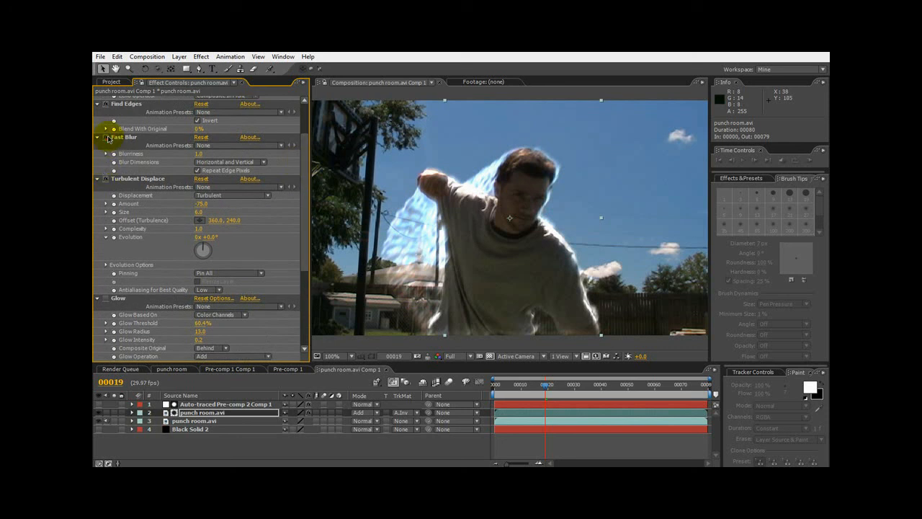
pyautogui.moveTo(515, 383); pyautogui.dragTo(572, 382)
pyautogui.click(535, 207)
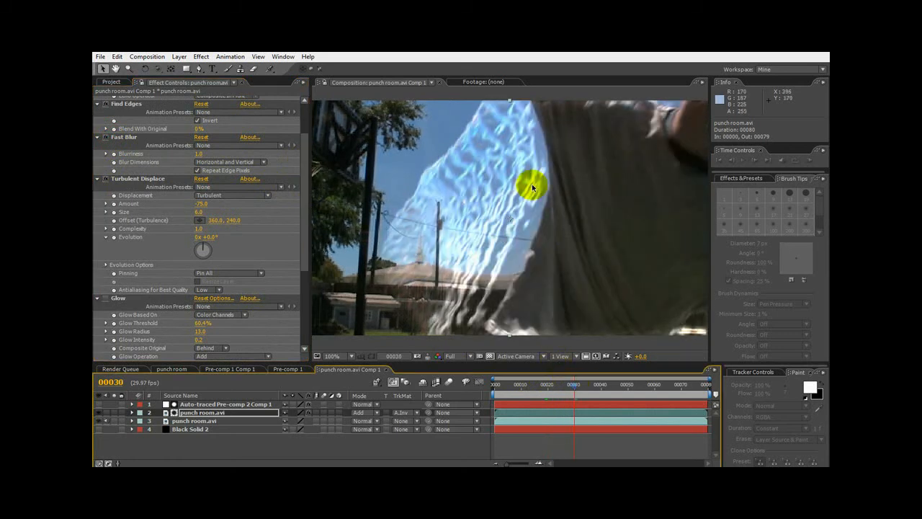
pyautogui.moveTo(306, 260); pyautogui.dragTo(308, 338)
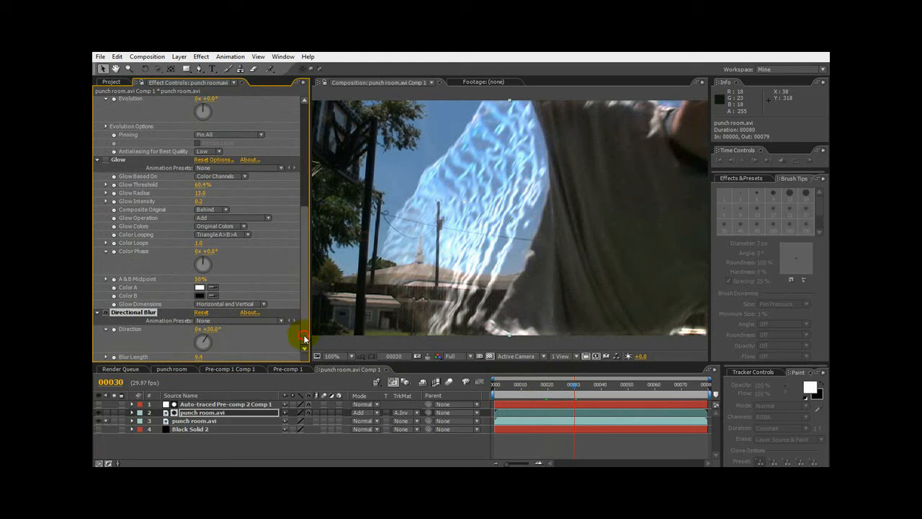
pyautogui.moveTo(199, 356); pyautogui.dragTo(229, 359)
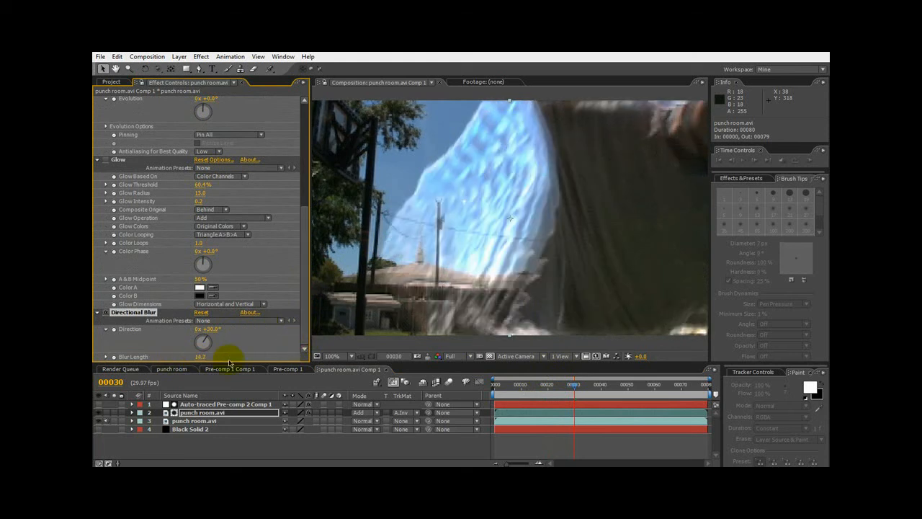
pyautogui.moveTo(206, 329); pyautogui.dragTo(225, 327)
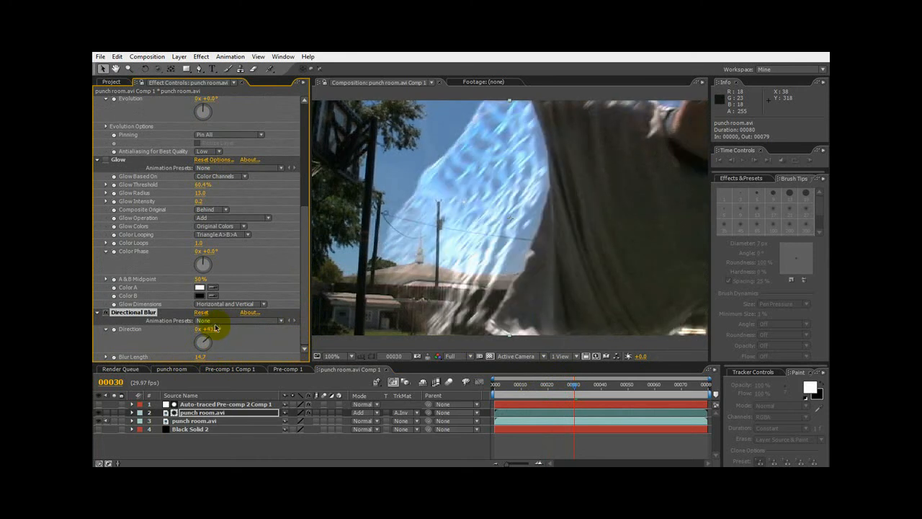
pyautogui.moveTo(214, 329)
pyautogui.mouseDown()
pyautogui.moveTo(175, 336)
pyautogui.moveTo(206, 325)
pyautogui.moveTo(223, 337)
pyautogui.moveTo(195, 333)
pyautogui.moveTo(209, 335)
pyautogui.mouseUp()
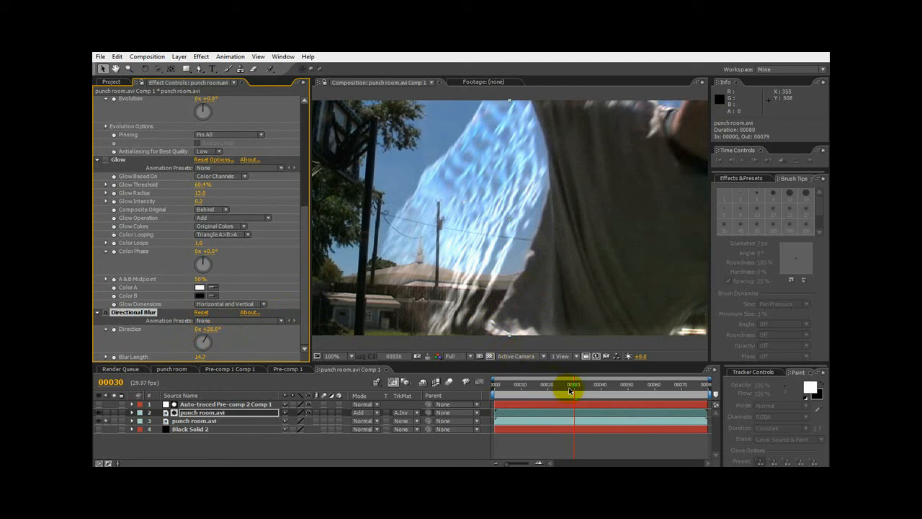
# At frame 21, turn off Turbulent Displace and set Directional Blur's Direction to 7°.
pyautogui.moveTo(572, 386); pyautogui.dragTo(542, 384)
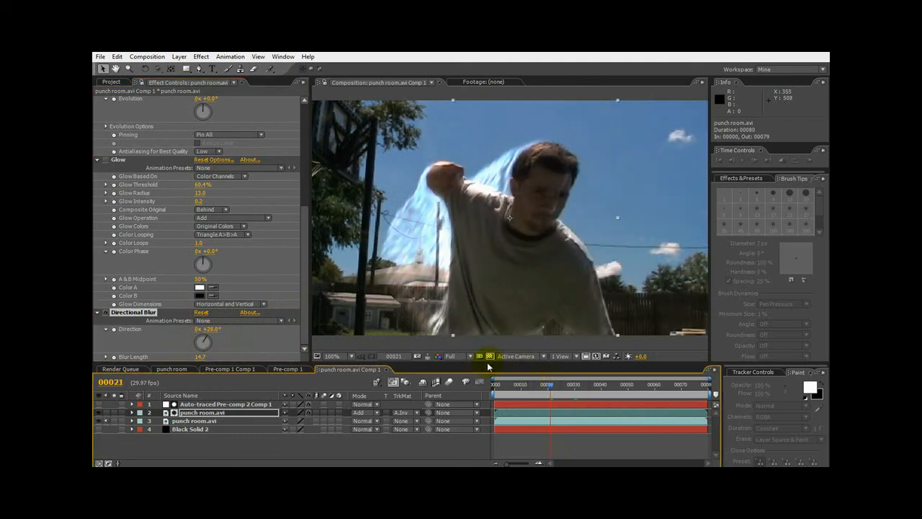
pyautogui.click(108, 163)
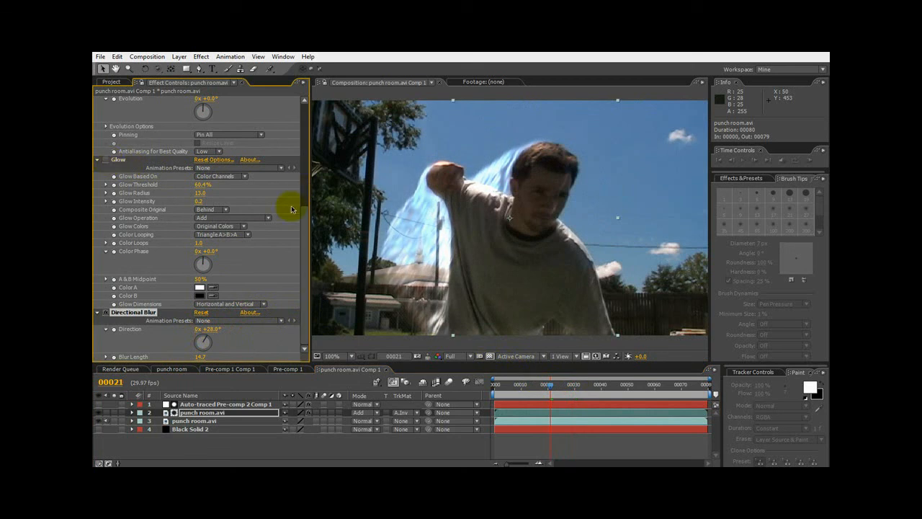
pyautogui.moveTo(305, 221); pyautogui.dragTo(314, 163)
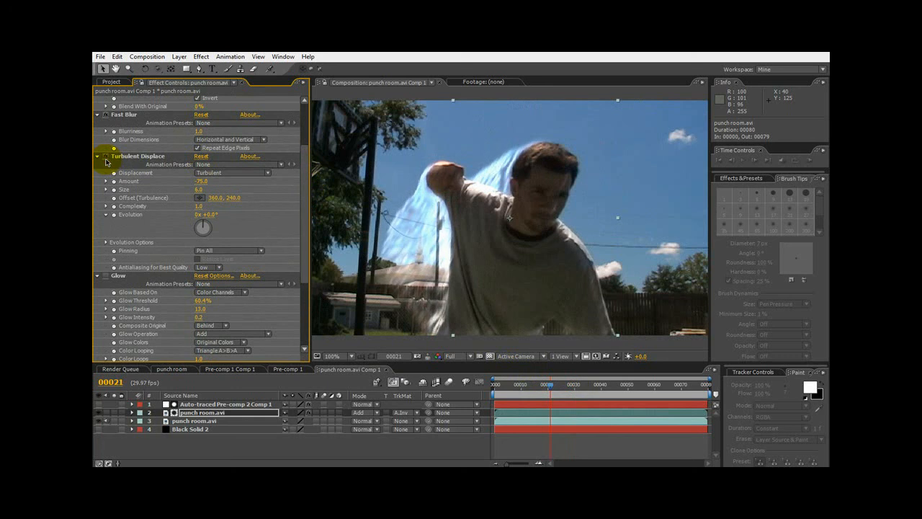
pyautogui.moveTo(303, 254); pyautogui.dragTo(302, 330)
pyautogui.moveTo(208, 329)
pyautogui.mouseDown()
pyautogui.moveTo(228, 330)
pyautogui.moveTo(196, 329)
pyautogui.mouseUp()
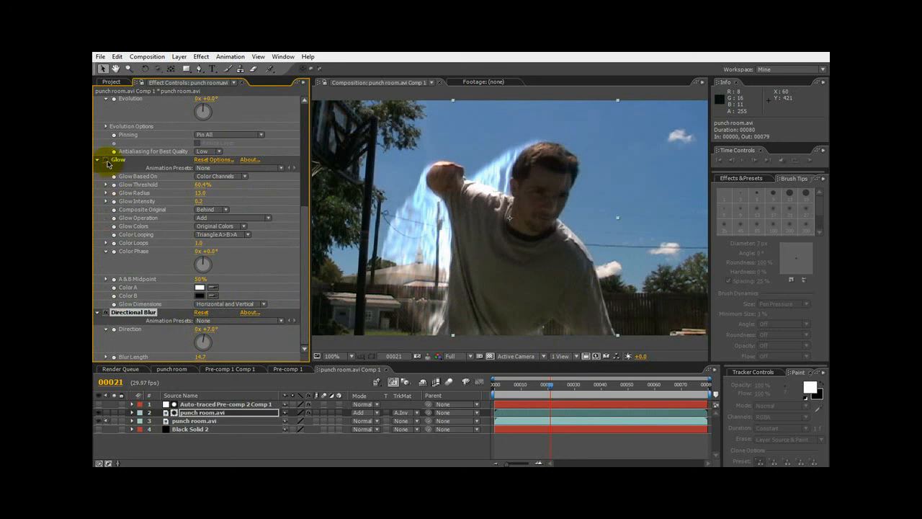
# Turn off Directional Blur and compare the trail with Turbulent Displace switched off and on.
pyautogui.click(105, 314)
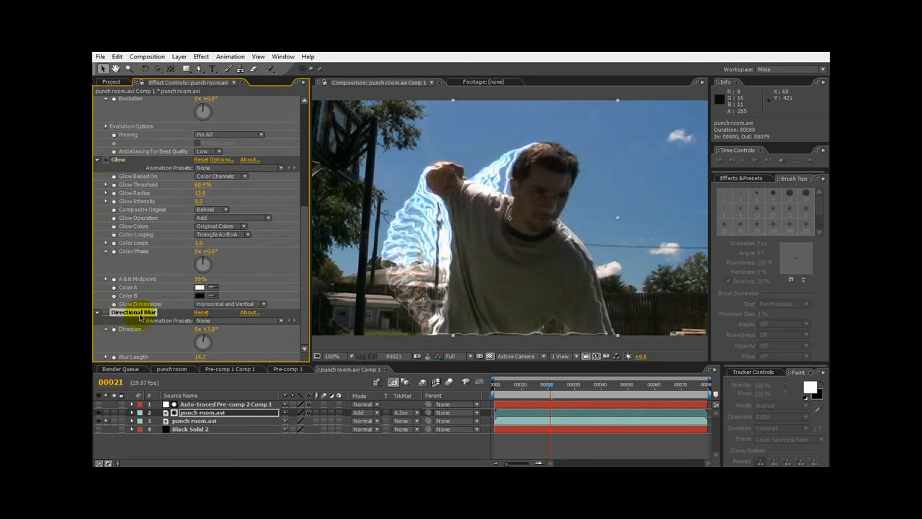
pyautogui.moveTo(302, 305); pyautogui.dragTo(303, 197)
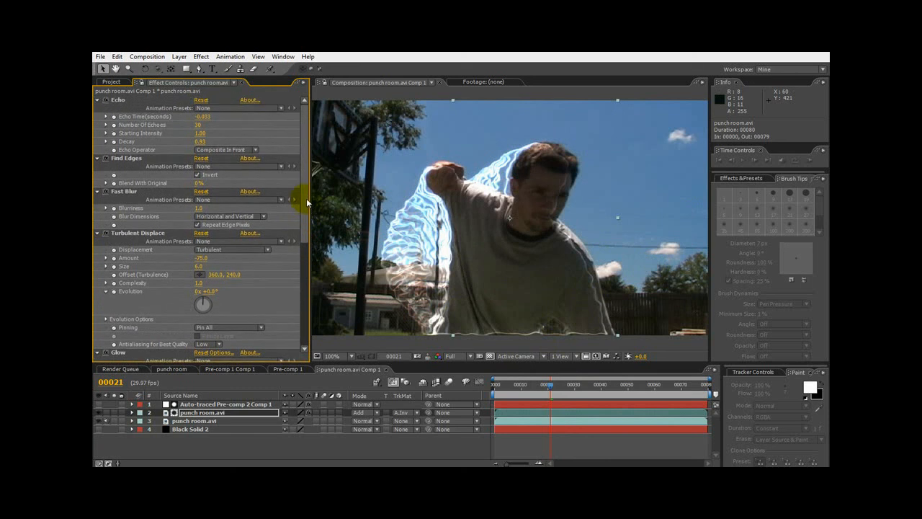
pyautogui.click(108, 237)
pyautogui.click(108, 237)
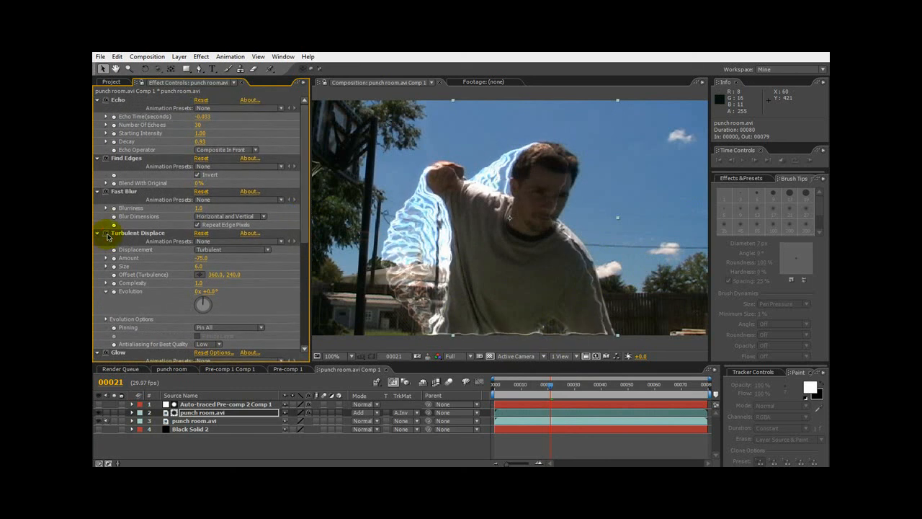
pyautogui.click(108, 237)
pyautogui.click(107, 237)
# Compare the trail with Find Edges switched off and on, and with its Invert option off and on.
pyautogui.click(106, 160)
pyautogui.click(106, 160)
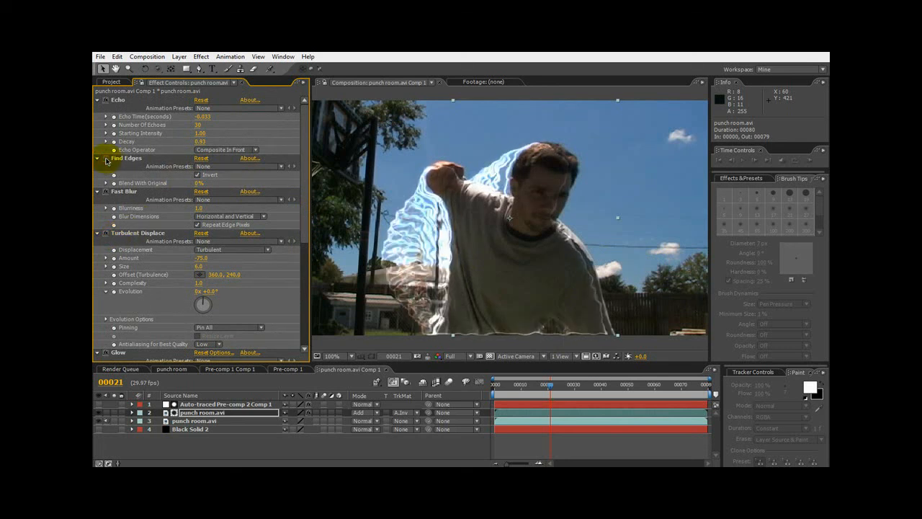
pyautogui.click(107, 159)
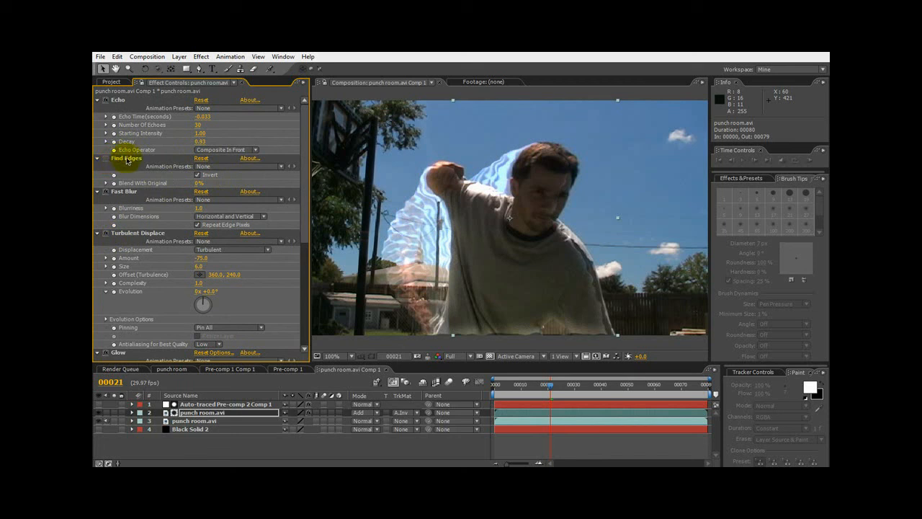
pyautogui.click(106, 160)
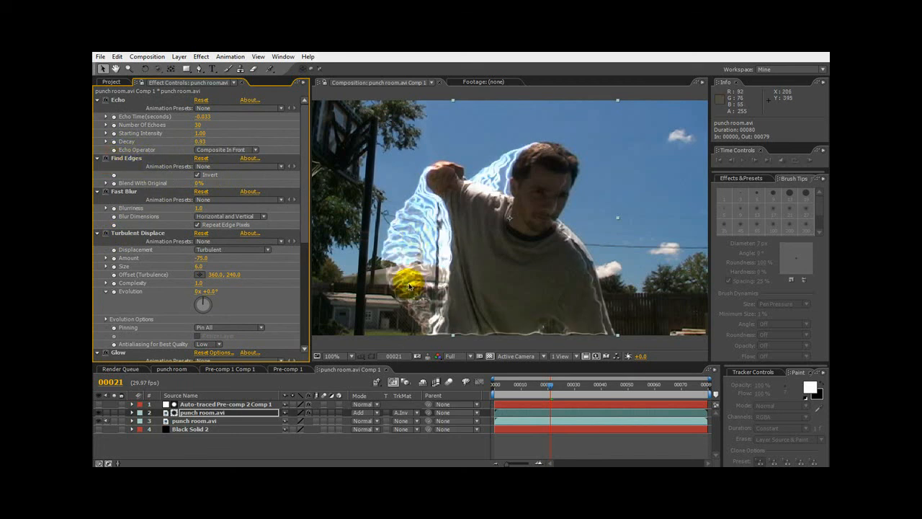
pyautogui.click(199, 175)
pyautogui.click(199, 175)
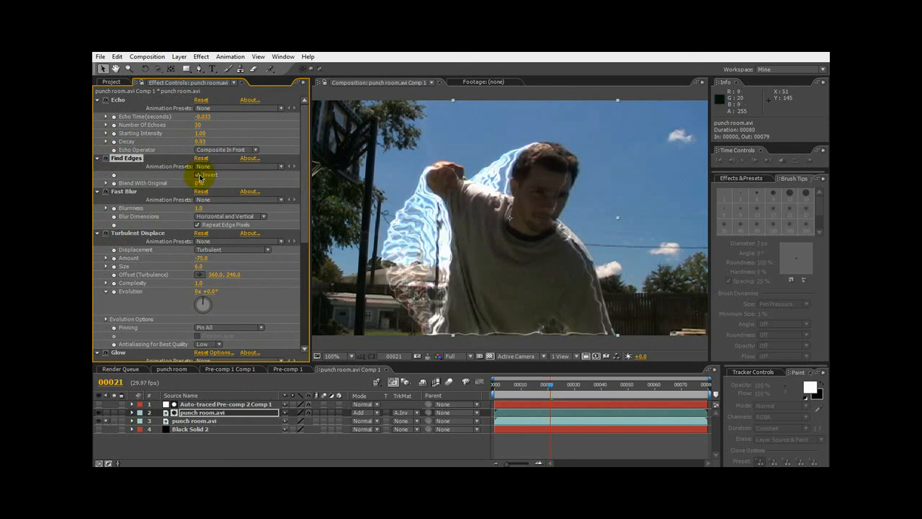
# Set Echo's Decay to 0.96 and check the trail at frame 18.
pyautogui.moveTo(201, 140); pyautogui.dragTo(206, 147)
pyautogui.click(555, 387)
pyautogui.moveTo(558, 389); pyautogui.dragTo(537, 383)
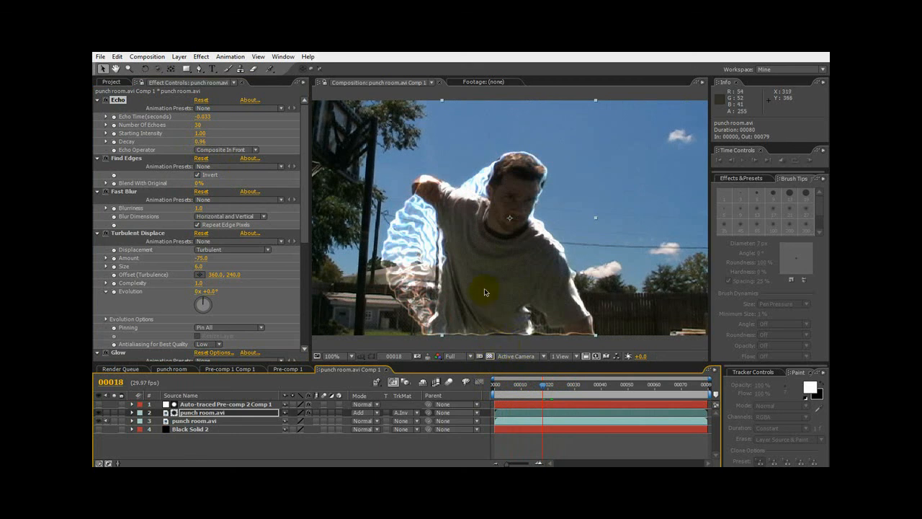
# Try the Lighten, Overlay and Soft Light blending modes on the upper punch room.avi layer and return it to Add.
pyautogui.click(365, 417)
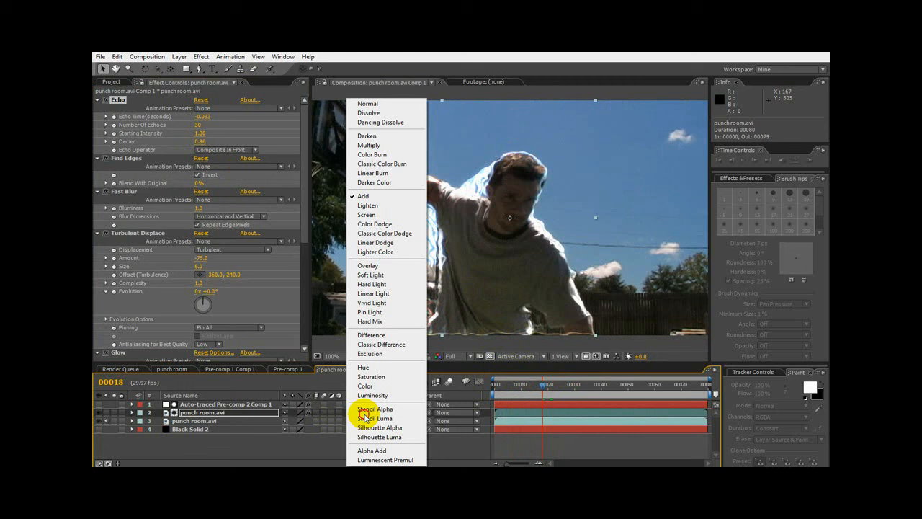
pyautogui.click(398, 212)
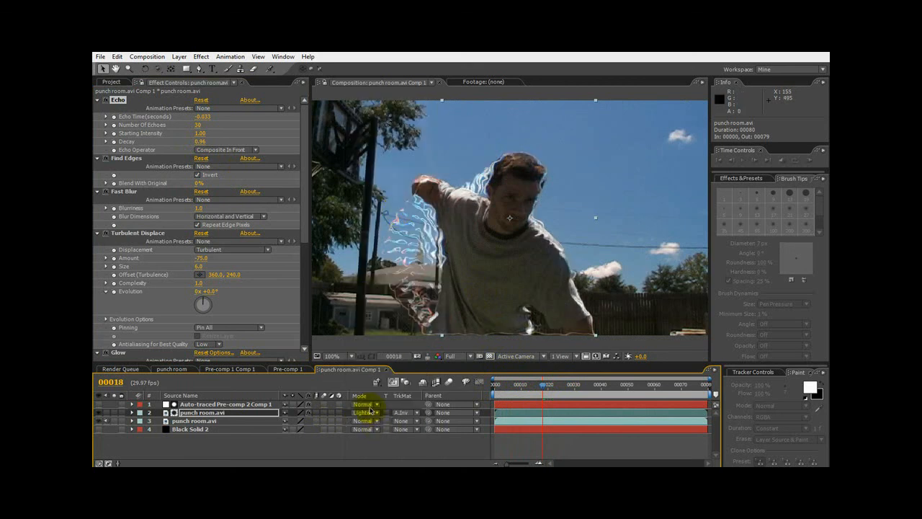
pyautogui.click(366, 415)
pyautogui.click(385, 263)
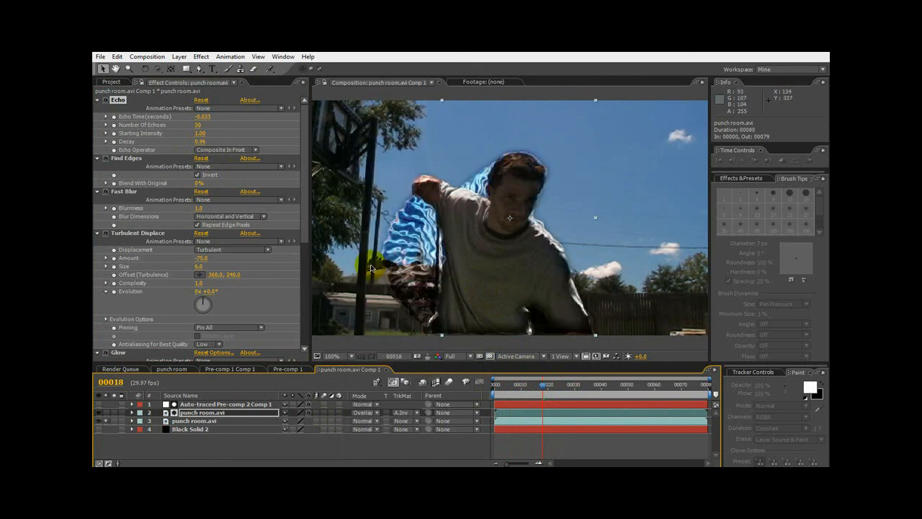
pyautogui.click(373, 417)
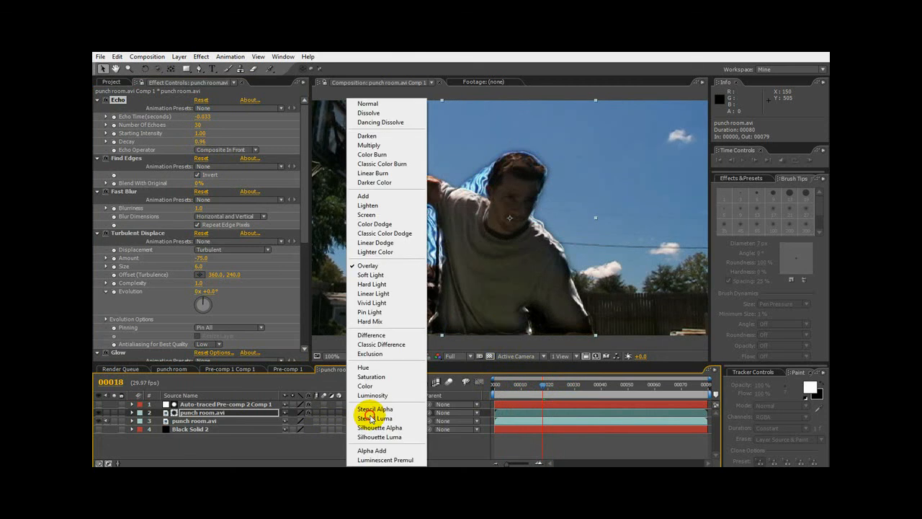
pyautogui.click(378, 279)
pyautogui.click(368, 412)
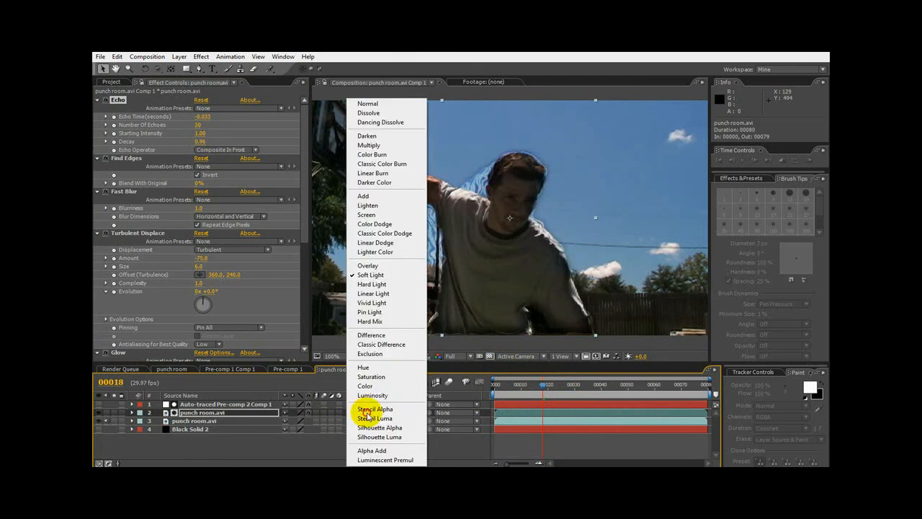
pyautogui.click(373, 199)
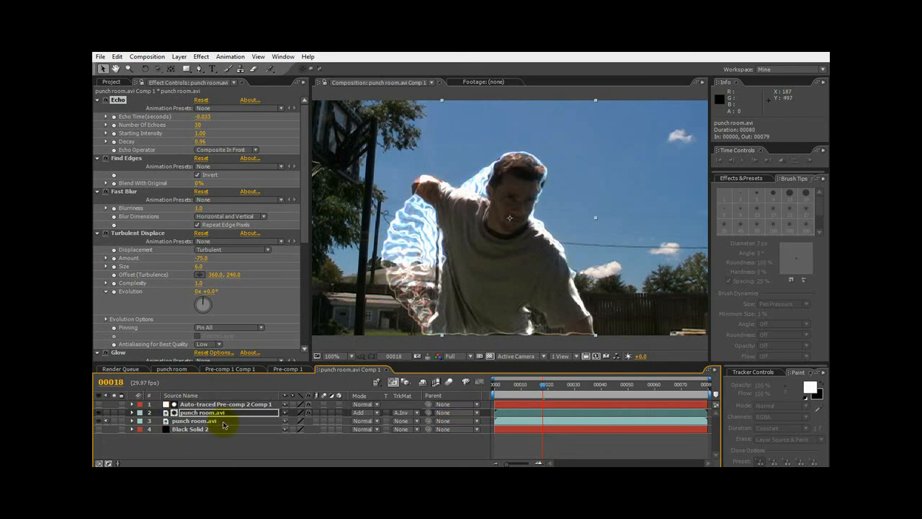
# After comparing frames 21 and 18, pre-compose the upper punch room.avi layer as punch room.avi Comp 2, moving all attributes into the new composition.
pyautogui.click(559, 385)
pyautogui.moveTo(559, 385)
pyautogui.mouseDown()
pyautogui.moveTo(566, 382)
pyautogui.moveTo(568, 396)
pyautogui.moveTo(551, 392)
pyautogui.mouseUp()
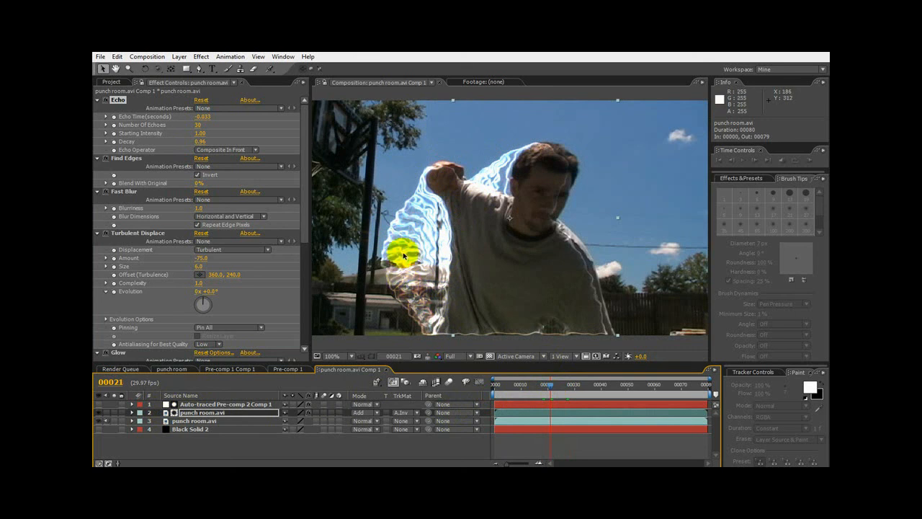
pyautogui.moveTo(551, 386)
pyautogui.mouseDown()
pyautogui.moveTo(496, 404)
pyautogui.moveTo(543, 402)
pyautogui.mouseUp()
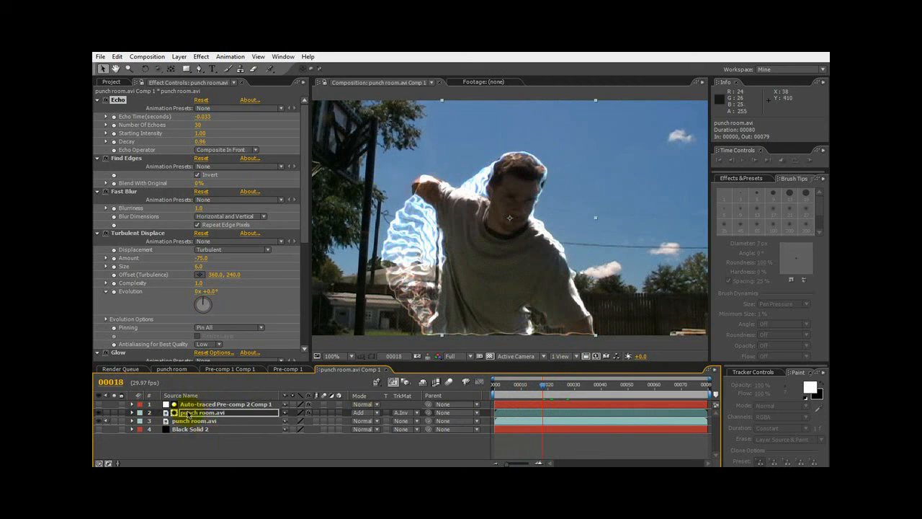
pyautogui.click(189, 413)
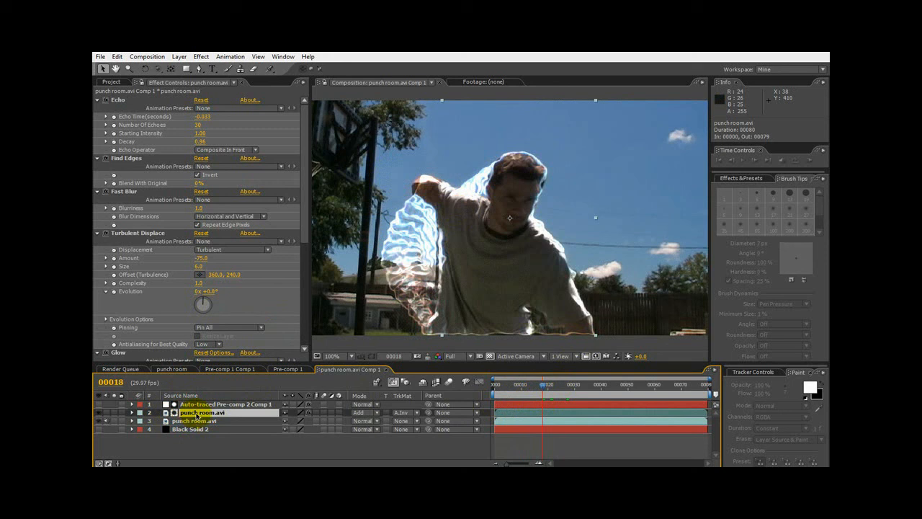
pyautogui.click(247, 459)
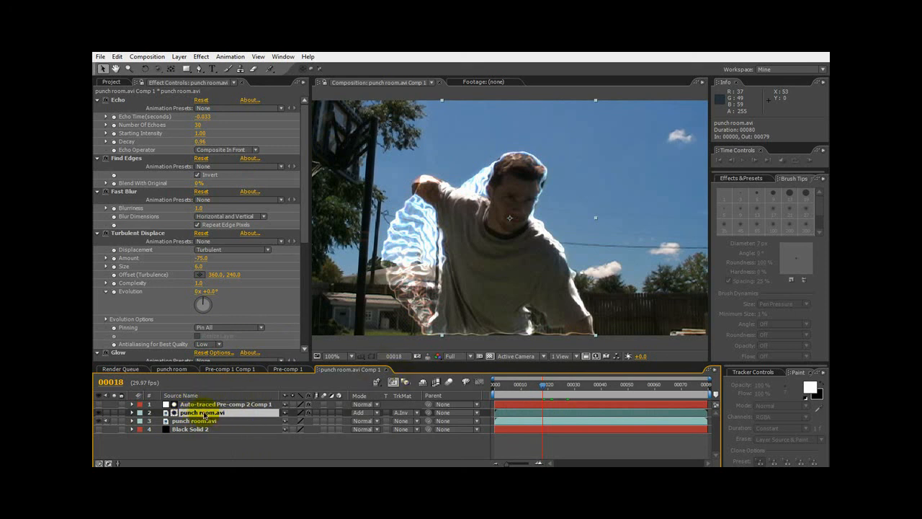
pyautogui.click(179, 56)
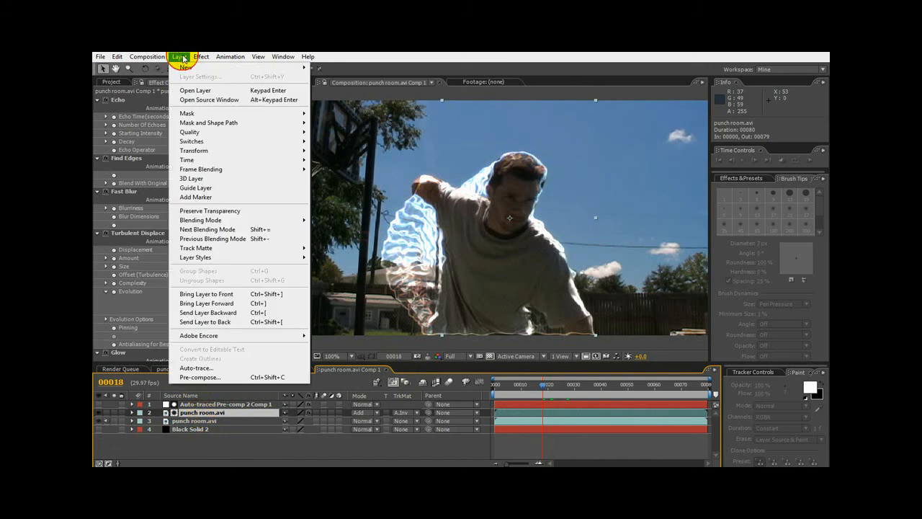
pyautogui.click(200, 377)
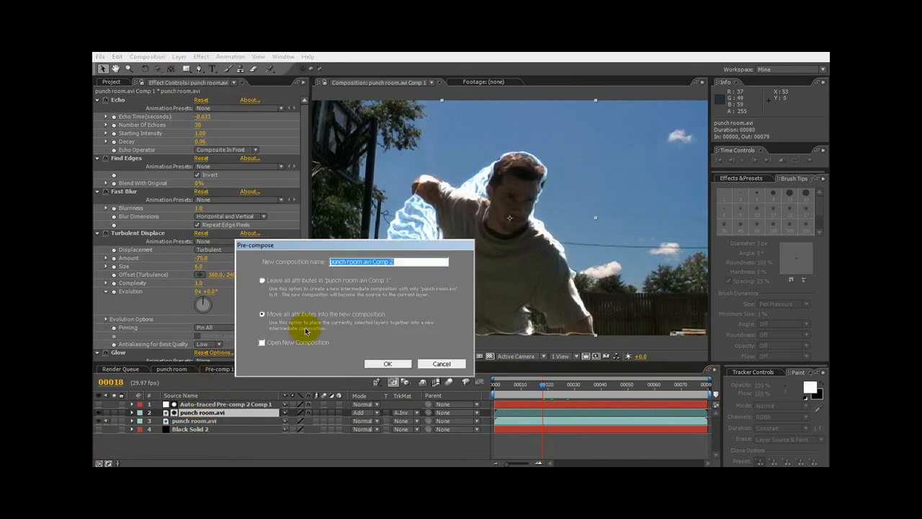
pyautogui.click(380, 364)
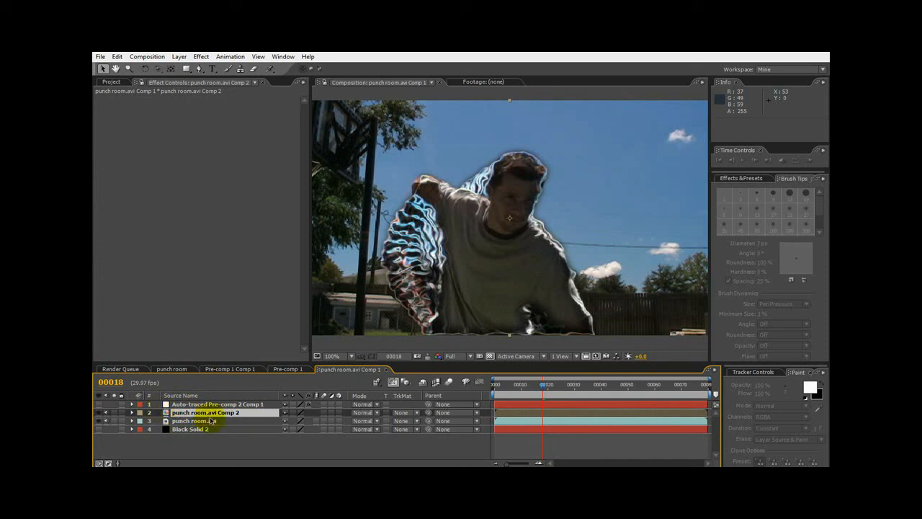
# Set the punch room.avi Comp 2 layer's blending mode to Add and compare the frame with that layer hidden and shown.
pyautogui.click(372, 415)
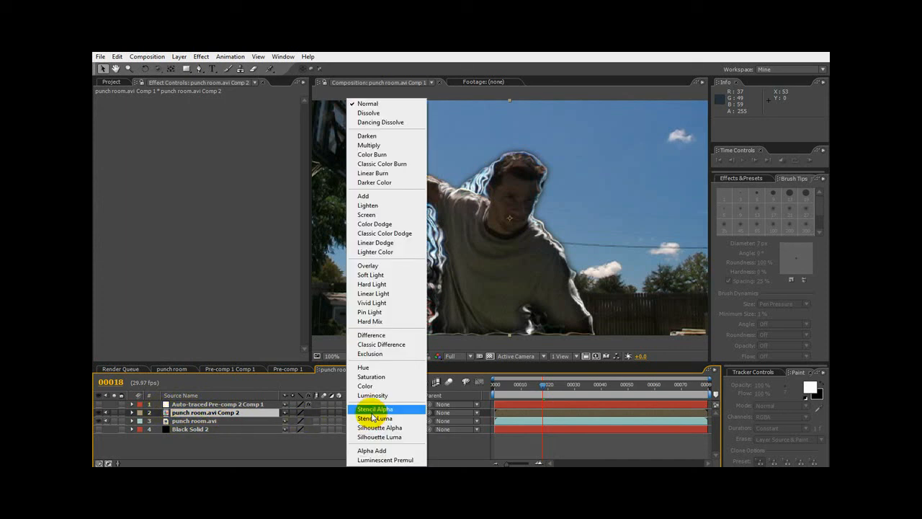
pyautogui.click(380, 196)
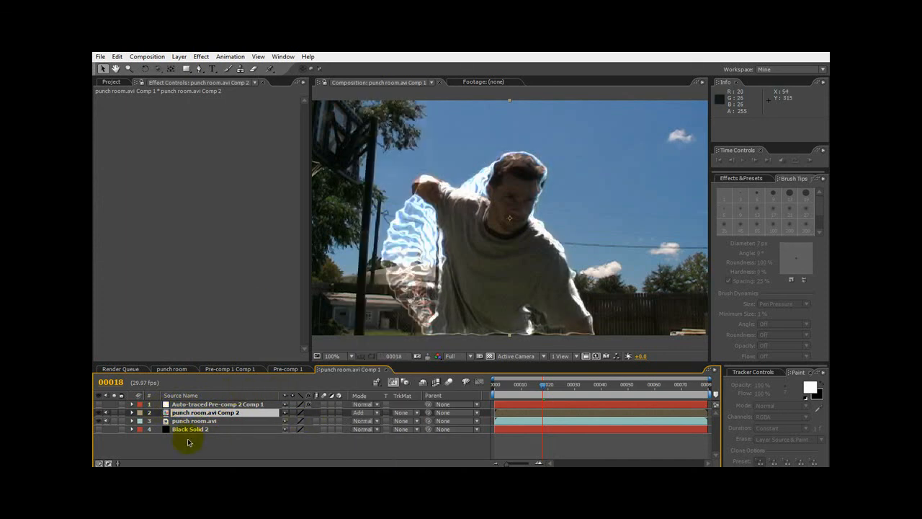
pyautogui.click(185, 422)
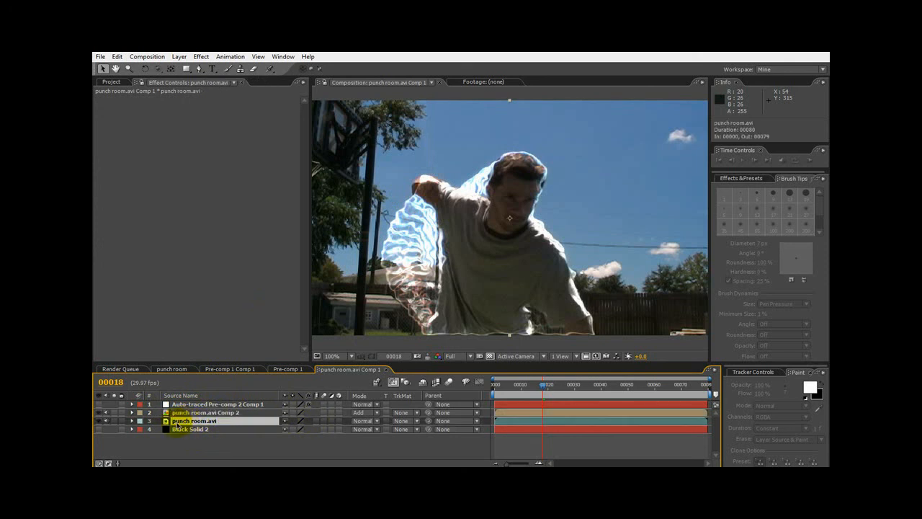
pyautogui.click(99, 413)
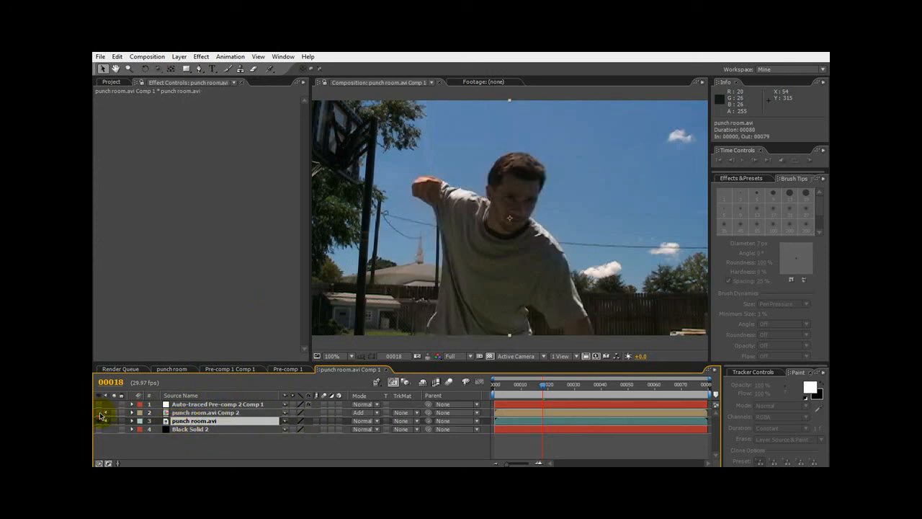
pyautogui.click(100, 412)
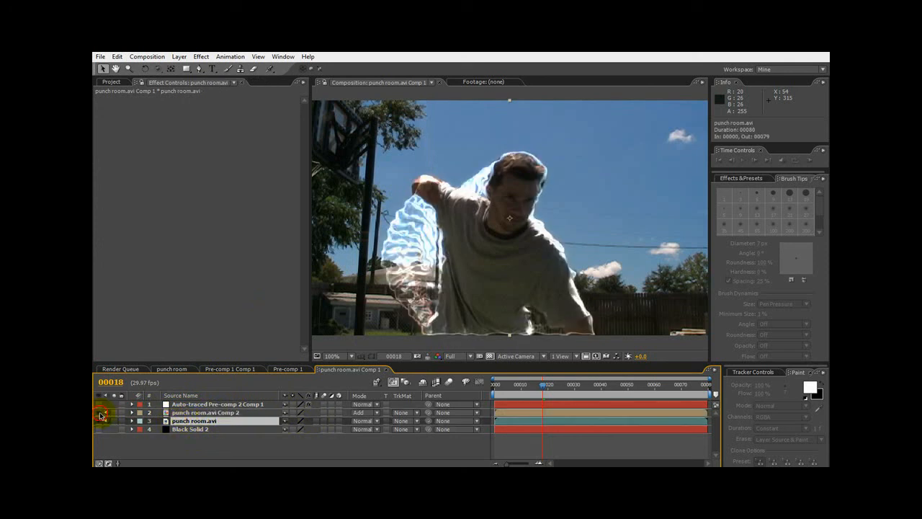
# Delete the Black Solid 2 layer and inspect the auto-traced matte layer by showing it and hiding it again.
pyautogui.click(189, 429)
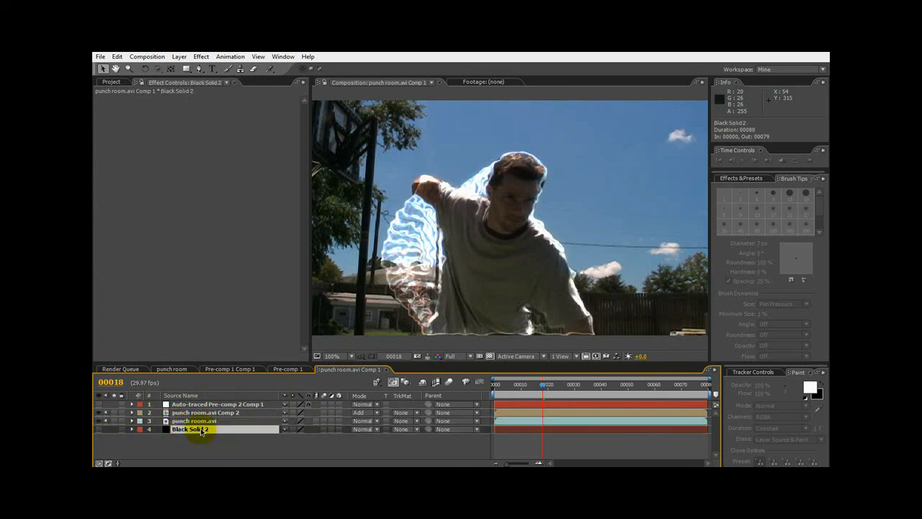
pyautogui.press('Delete')
pyautogui.click(203, 405)
pyautogui.click(193, 406)
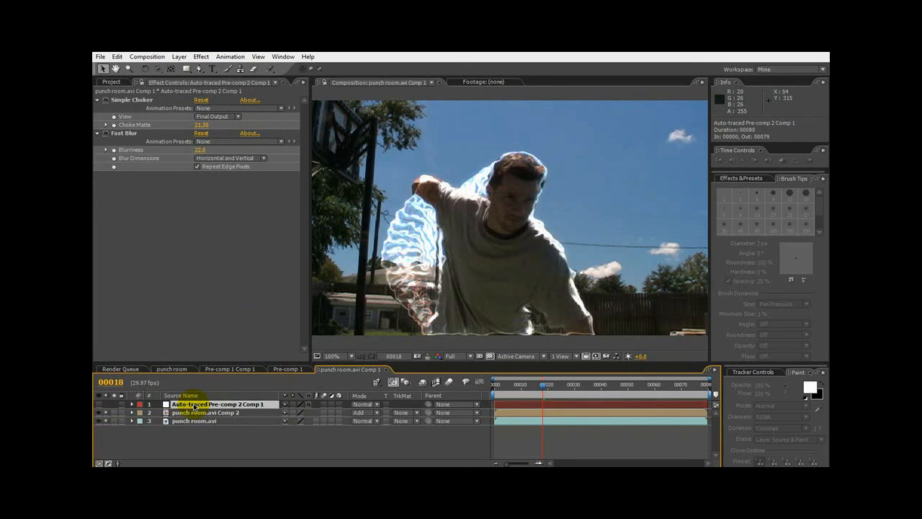
pyautogui.click(99, 405)
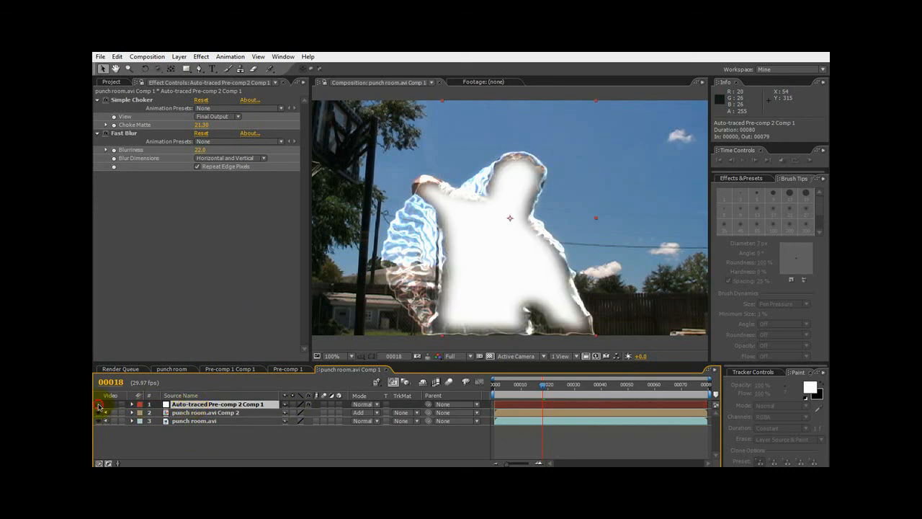
pyautogui.click(99, 405)
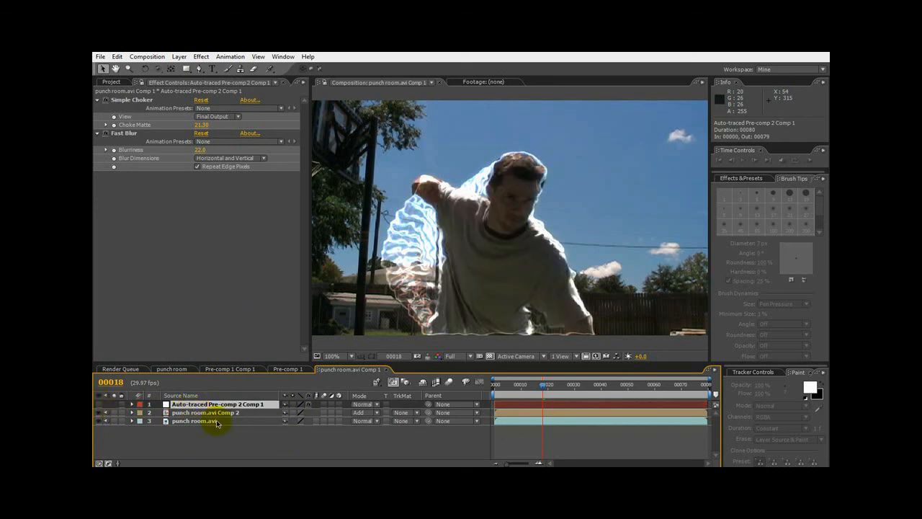
# Open the list of available effects for the original punch room.avi layer.
pyautogui.click(194, 413)
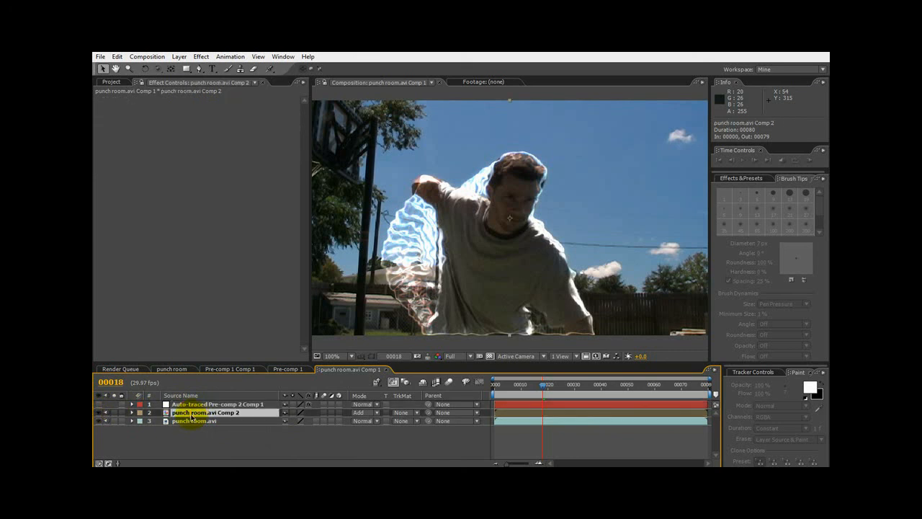
pyautogui.click(186, 422)
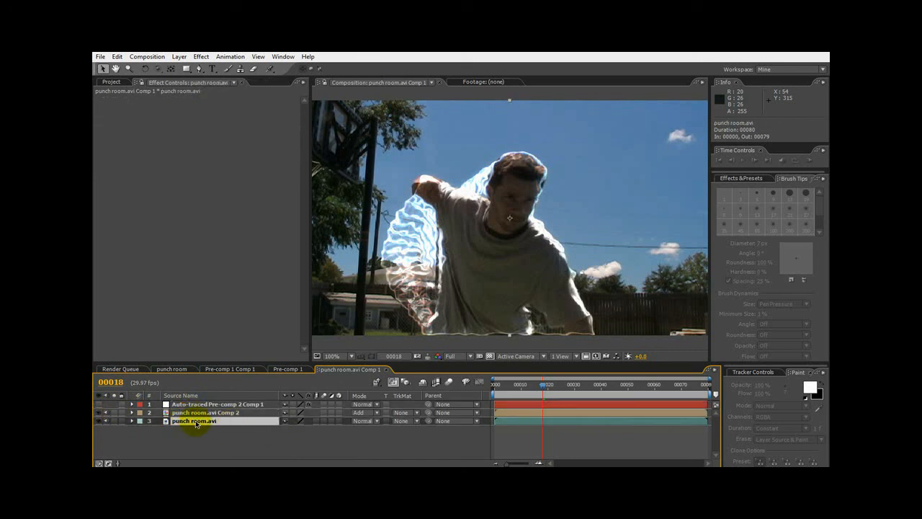
pyautogui.rightClick(160, 270)
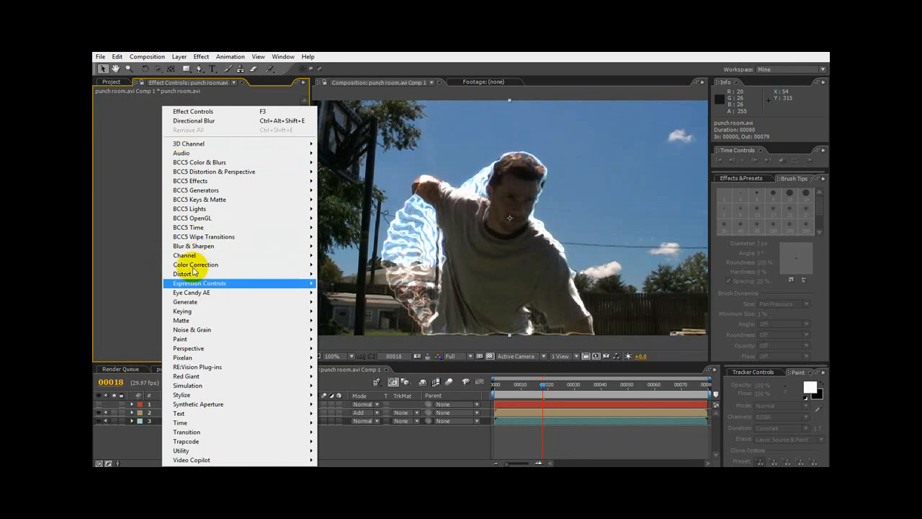